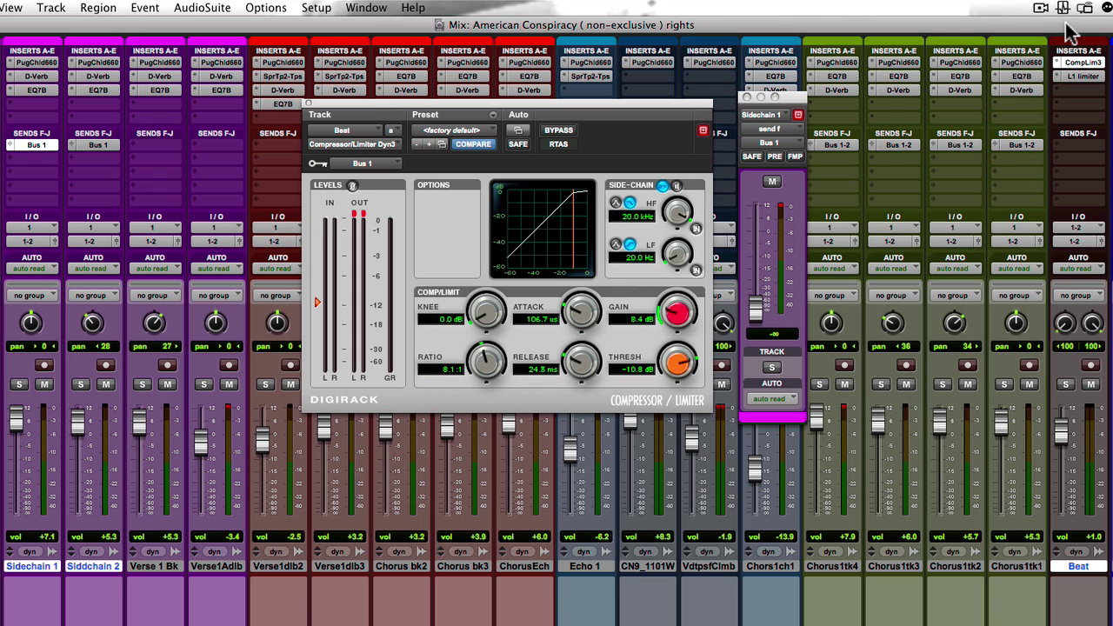
View the Edit window timeline with the compressor and Sidechain 1 send windows moved aside.
key("super+equal")
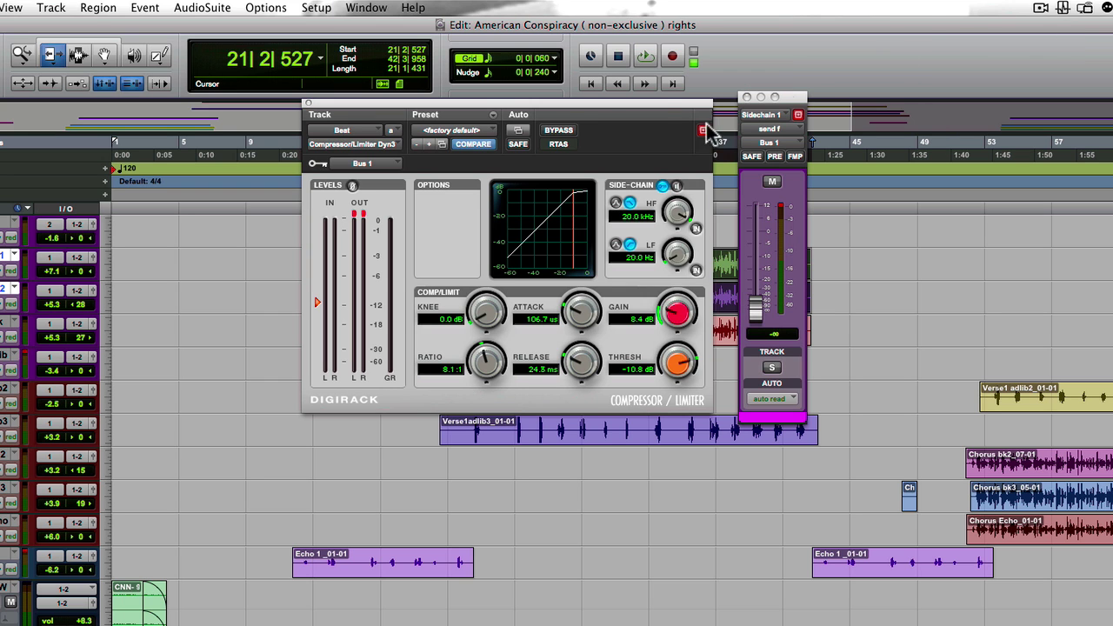
left_click_drag(664, 111, 291, 123)
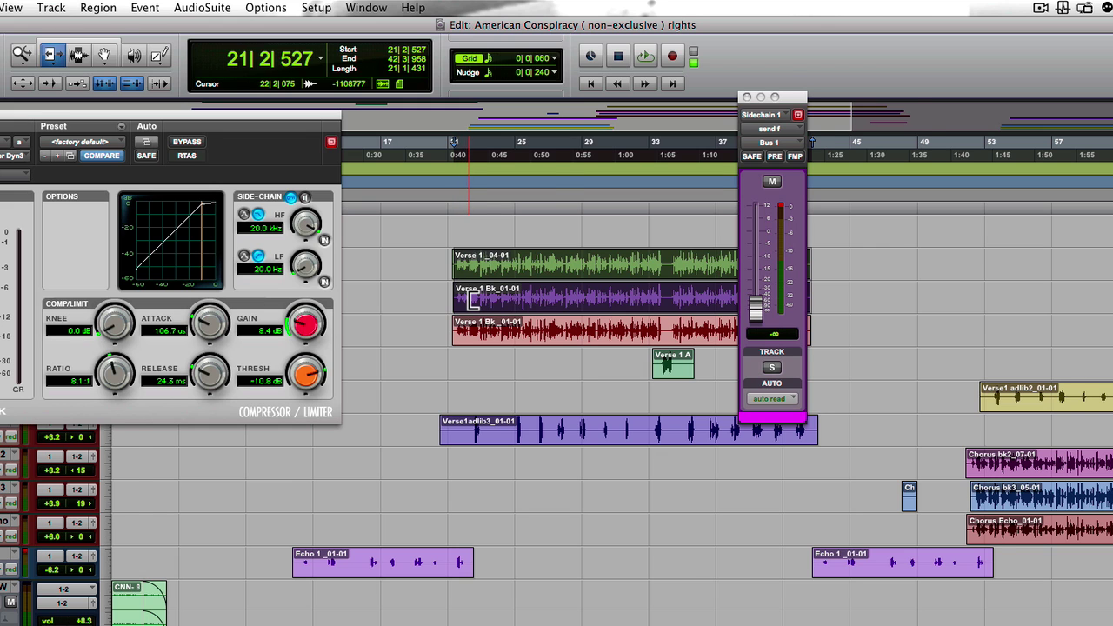
scroll(472, 298, "right", 5)
scroll(414, 302, "left", 5)
left_click_drag(780, 102, 929, 94)
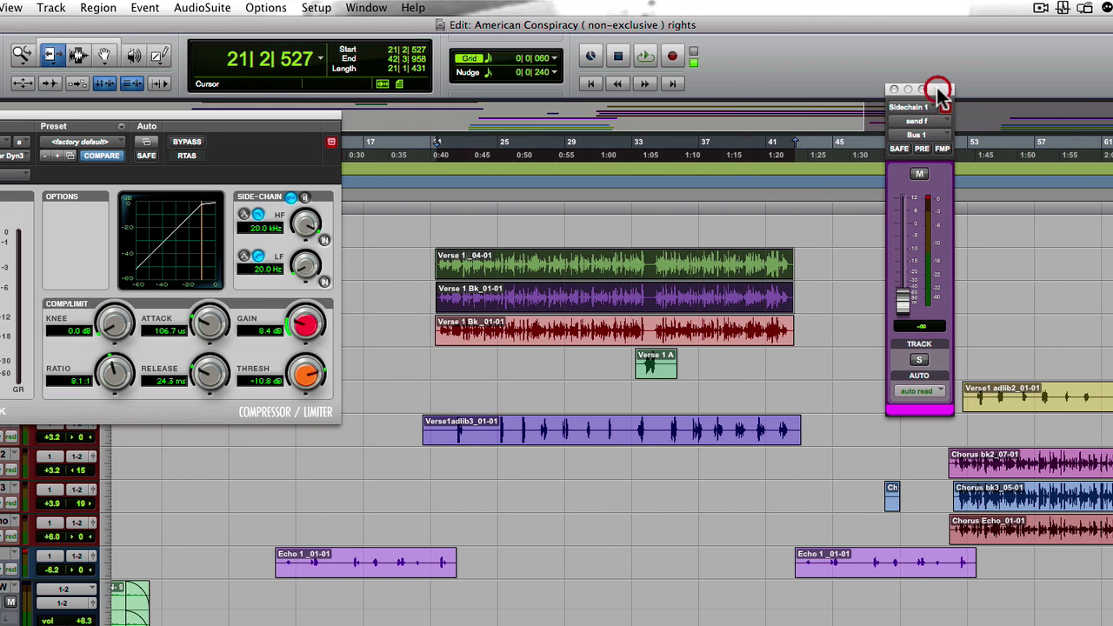
left_click_drag(212, 124, 439, 213)
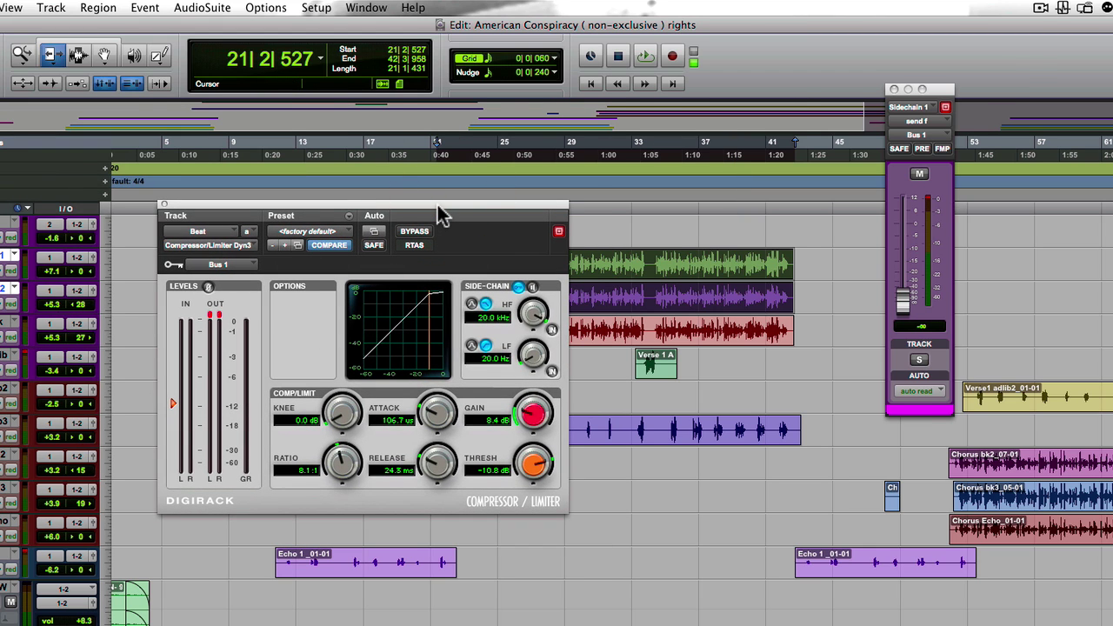
Back in the mixer, close the send and compressor windows and clear the Beat compressor insert.
key("super+equal")
left_click_drag(416, 214, 421, 184)
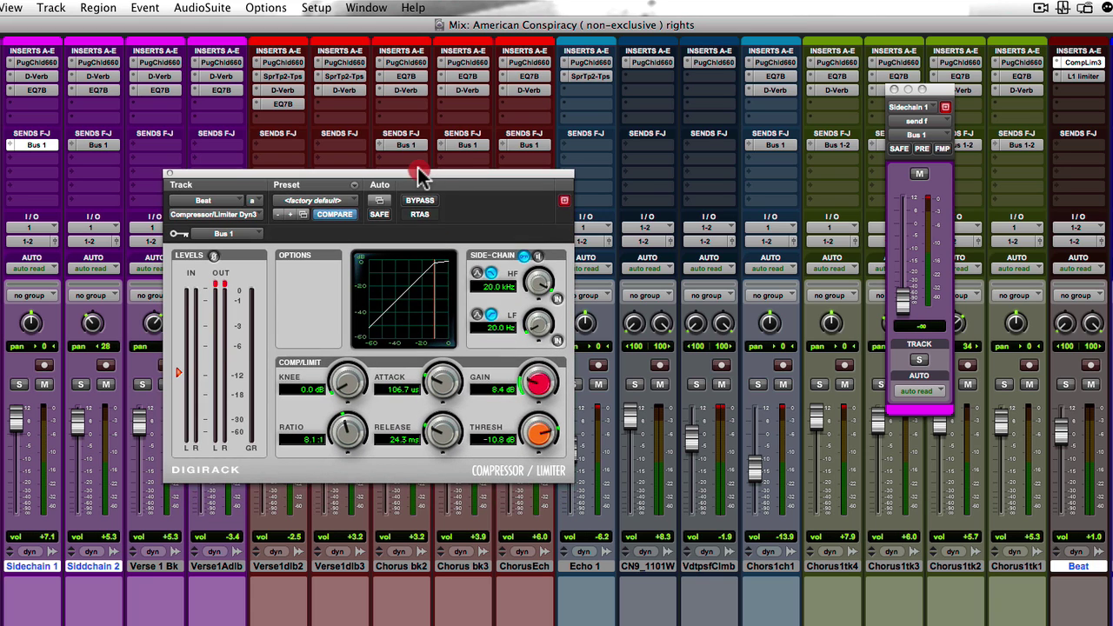
left_click(896, 89)
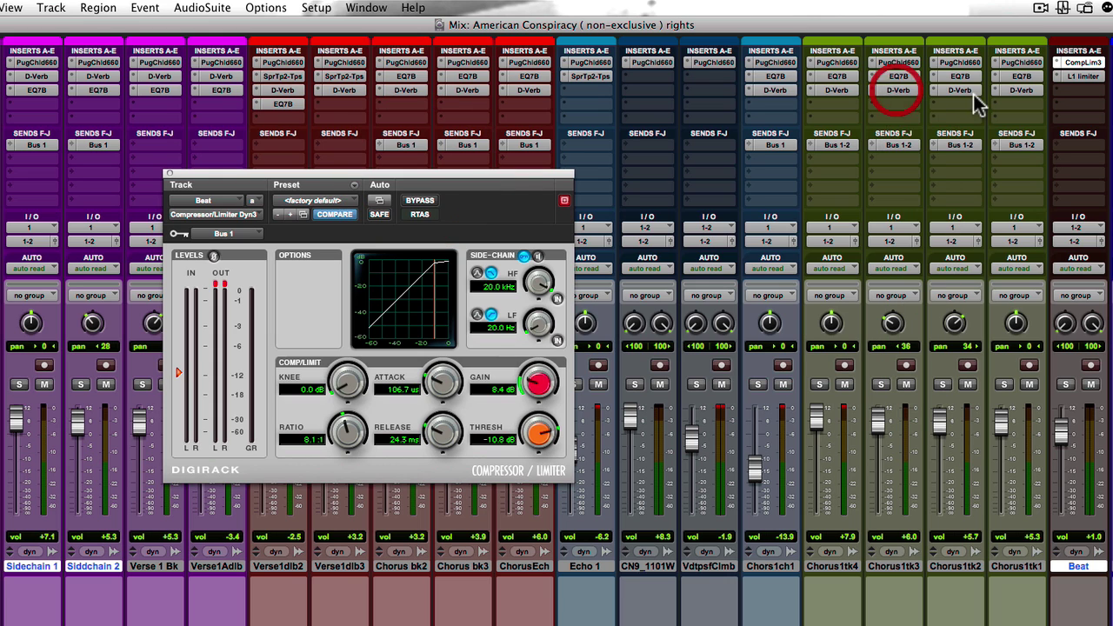
left_click(169, 175)
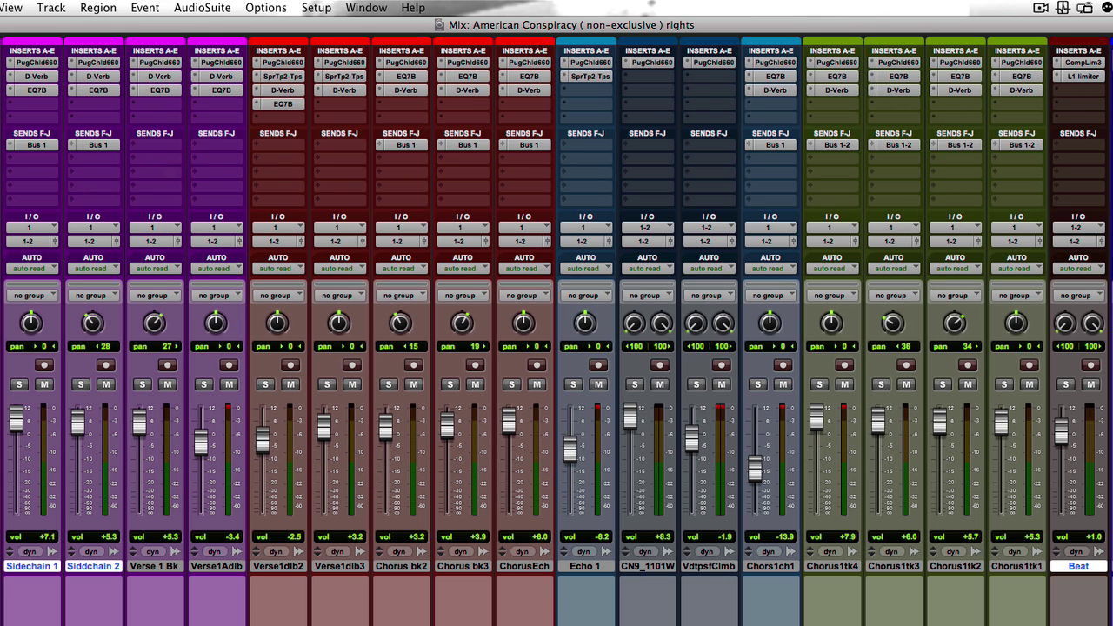
left_click(1059, 65)
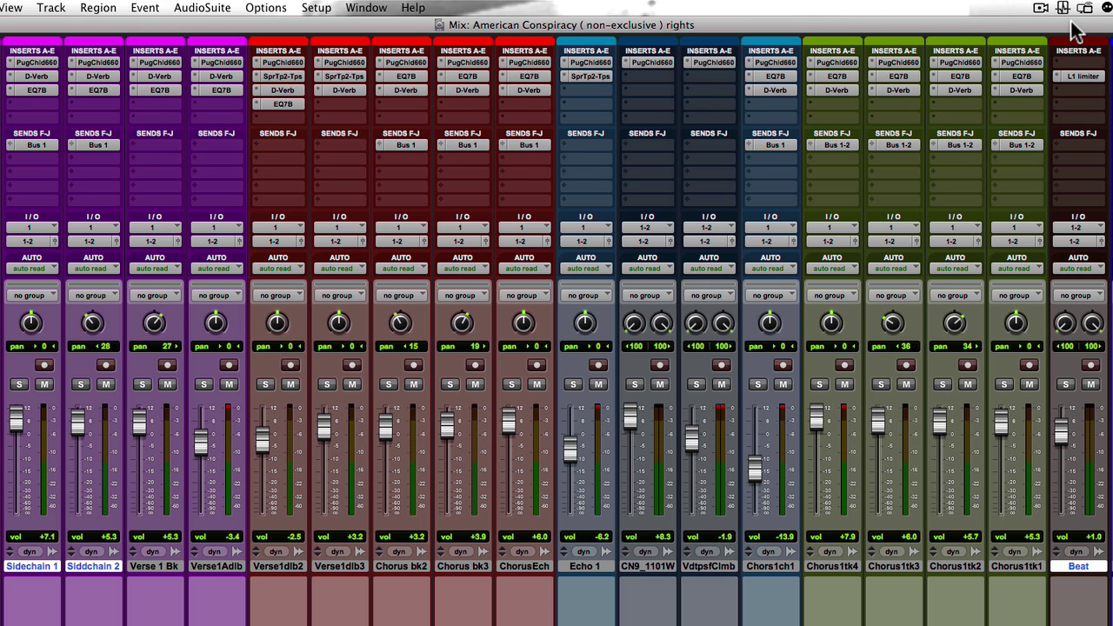
left_click(1111, 75)
left_click(37, 567, "super")
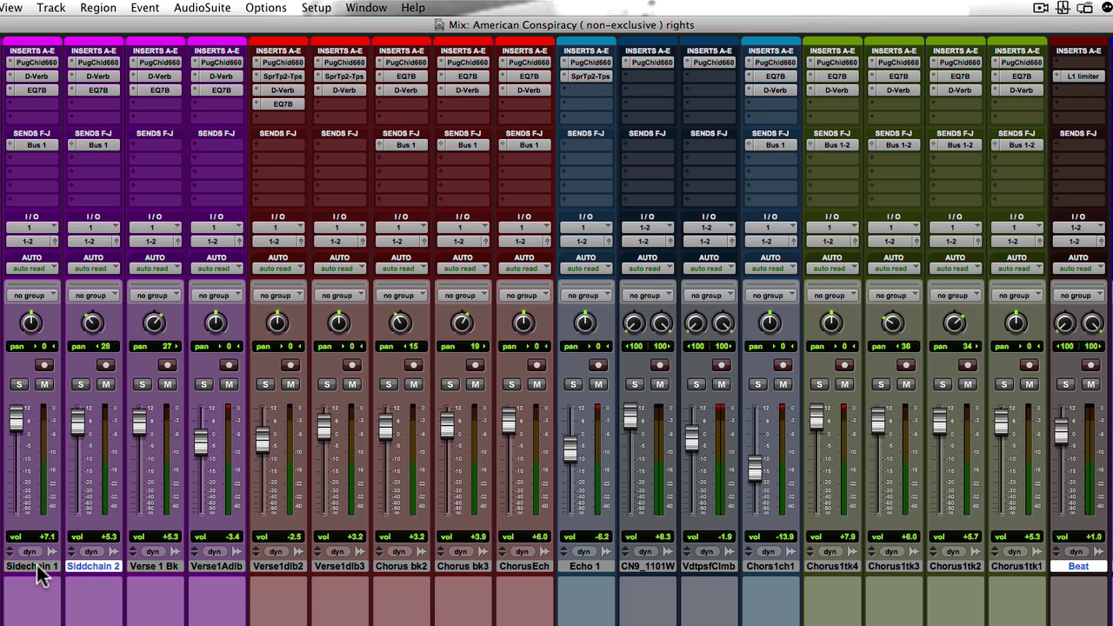
left_click(67, 567, "super")
left_click(39, 570, "super")
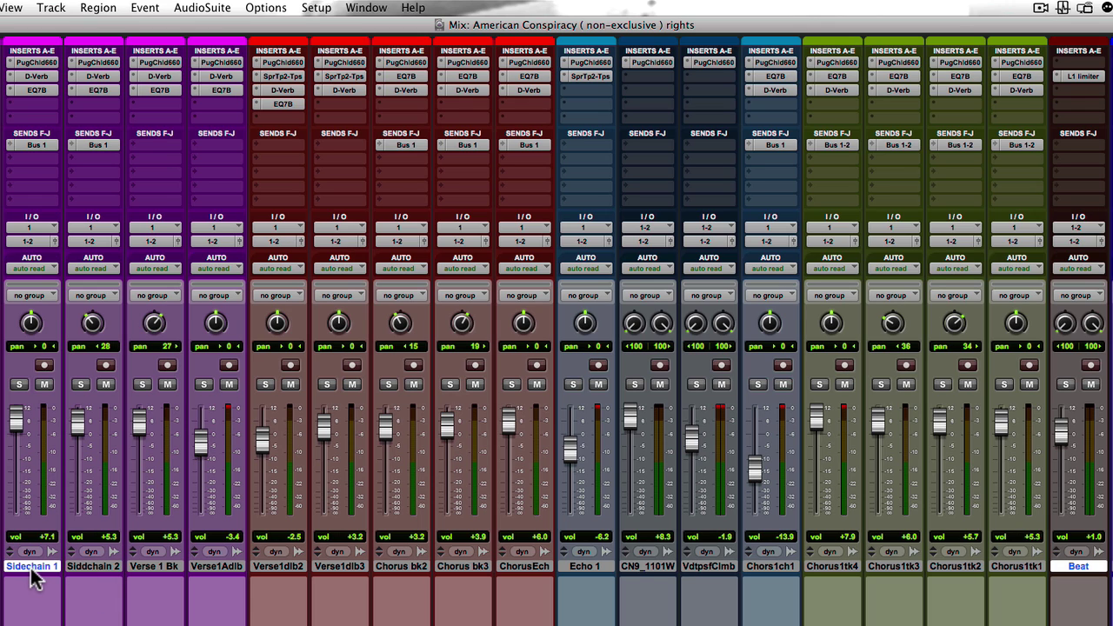
left_click(77, 567, "super")
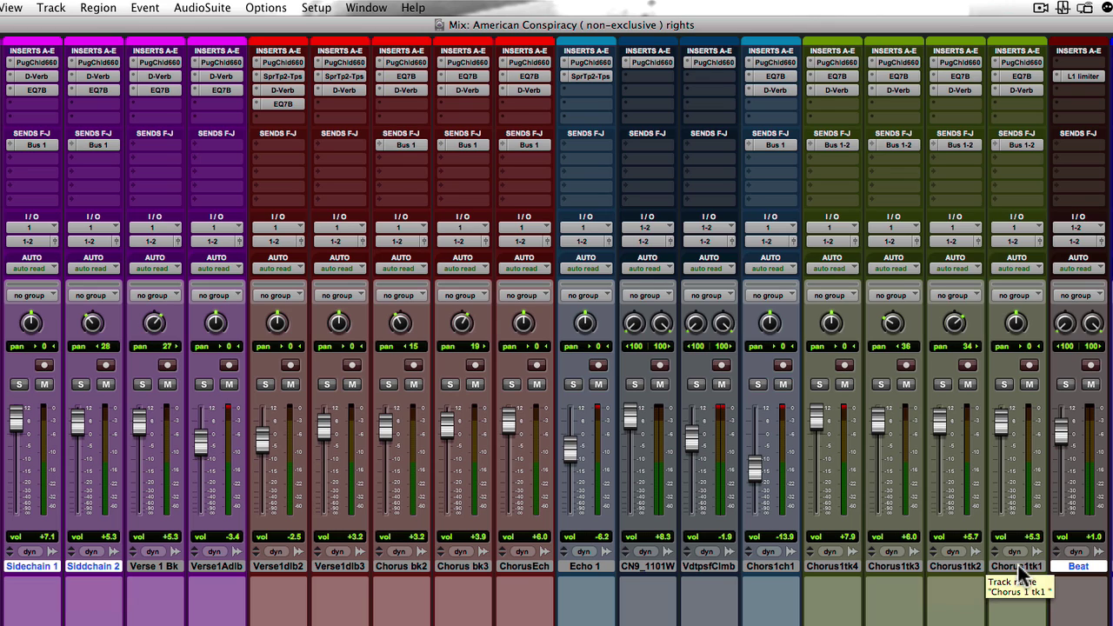
left_click(1093, 566, "super")
left_click(1092, 566, "super")
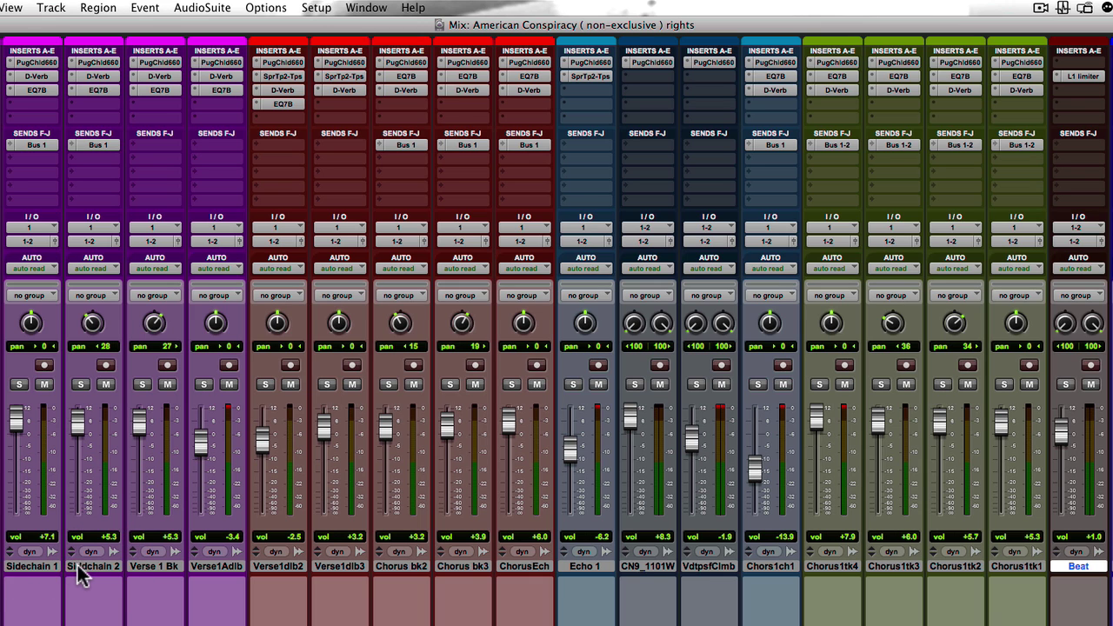
left_click(45, 567)
left_click(85, 566, "shift")
scroll(84, 382, "left", 1)
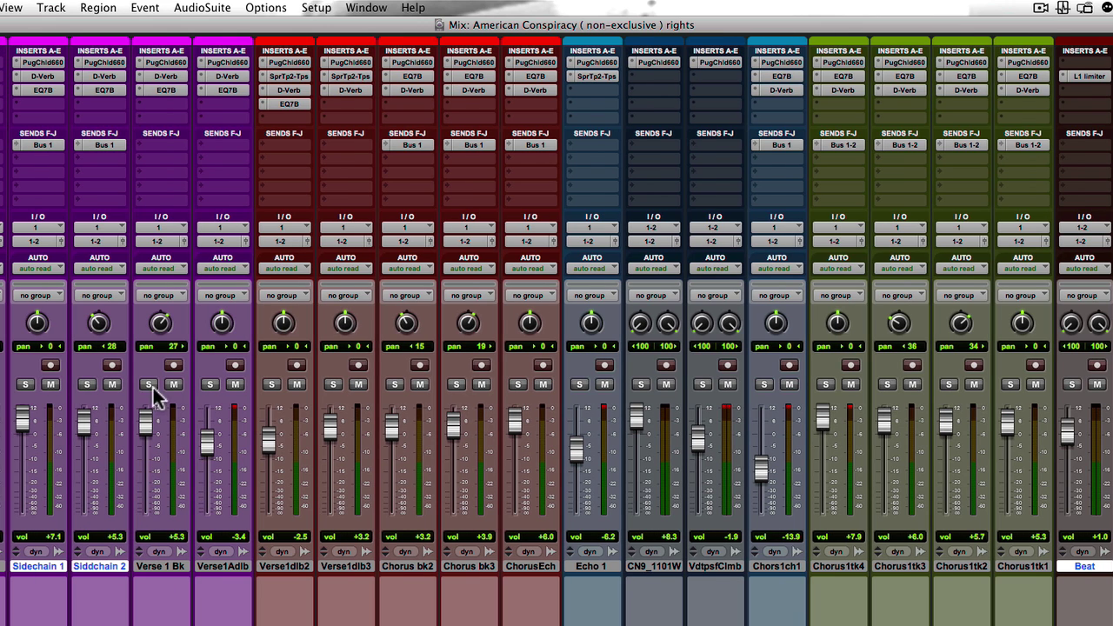
left_click(1085, 567)
Insert a fresh Compressor/Limiter Dyn 3 on the Beat track's first insert slot and position its window.
left_click(1078, 567)
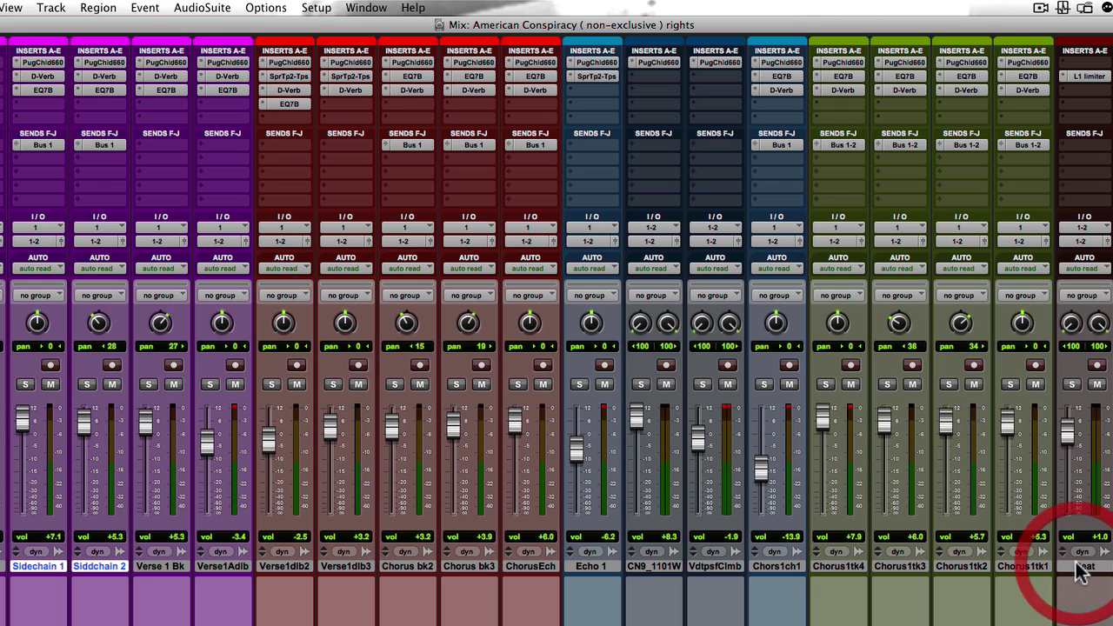
left_click(1075, 64)
mouse_move(1093, 85)
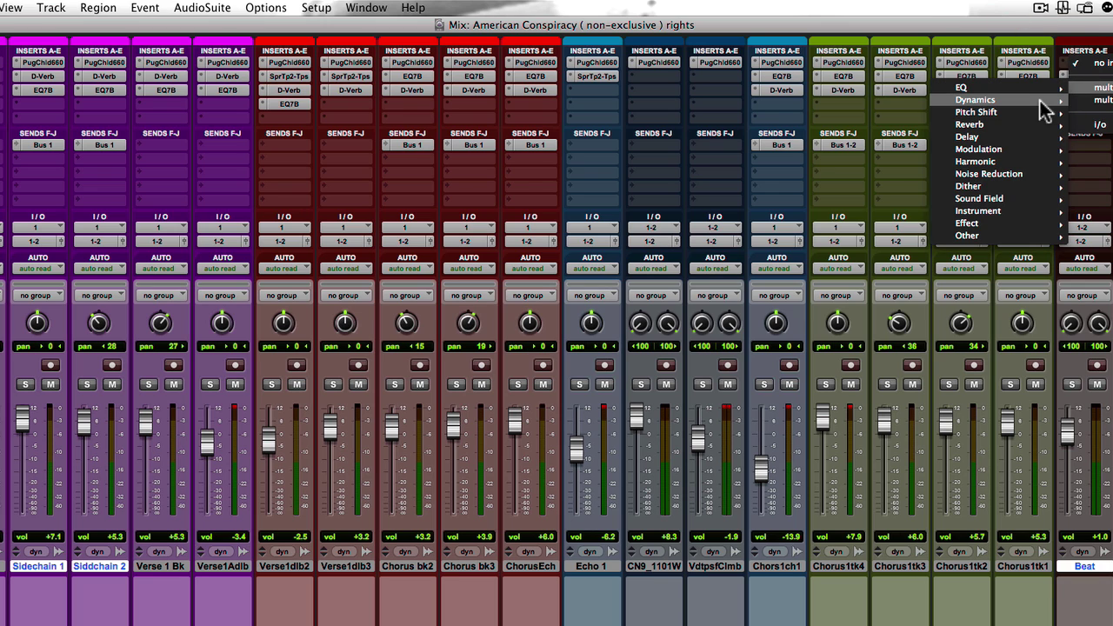
mouse_move(1033, 102)
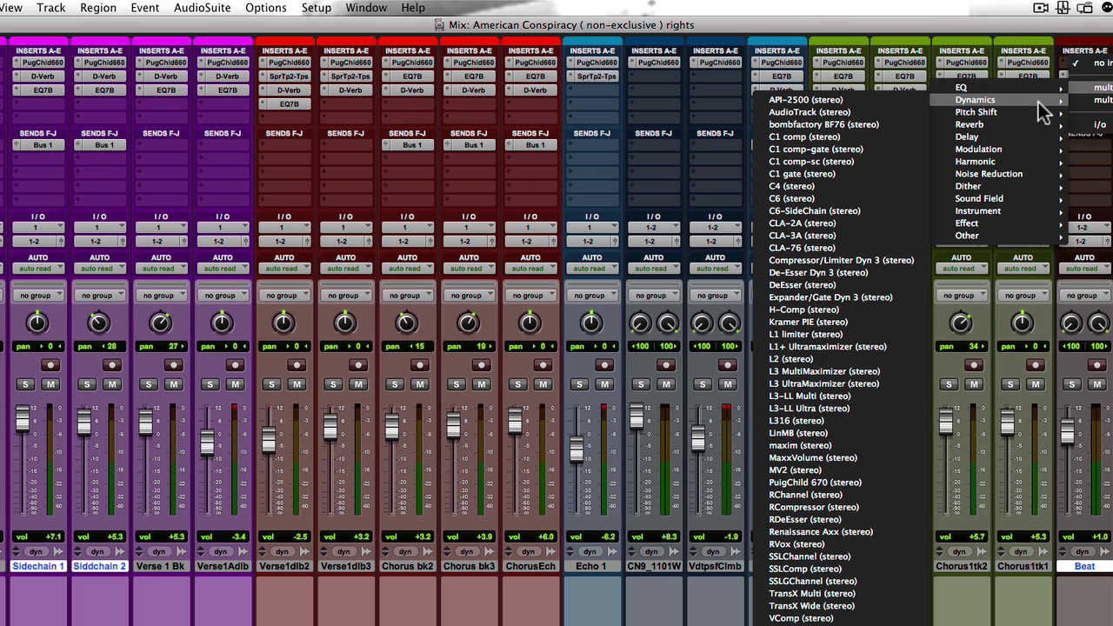
left_click(838, 261)
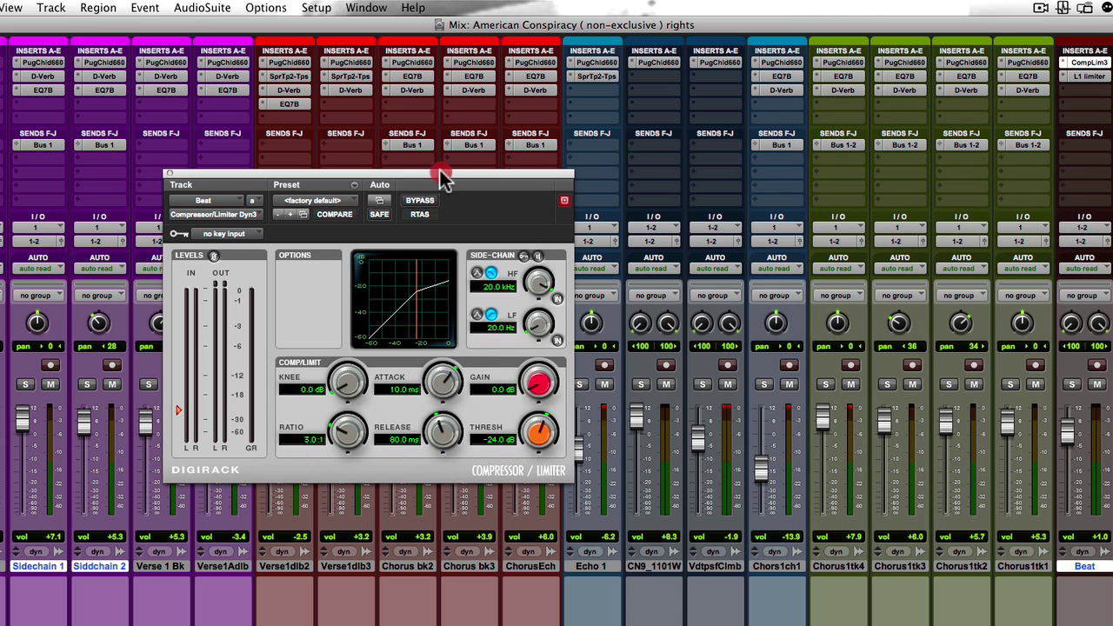
left_click_drag(441, 179, 499, 123)
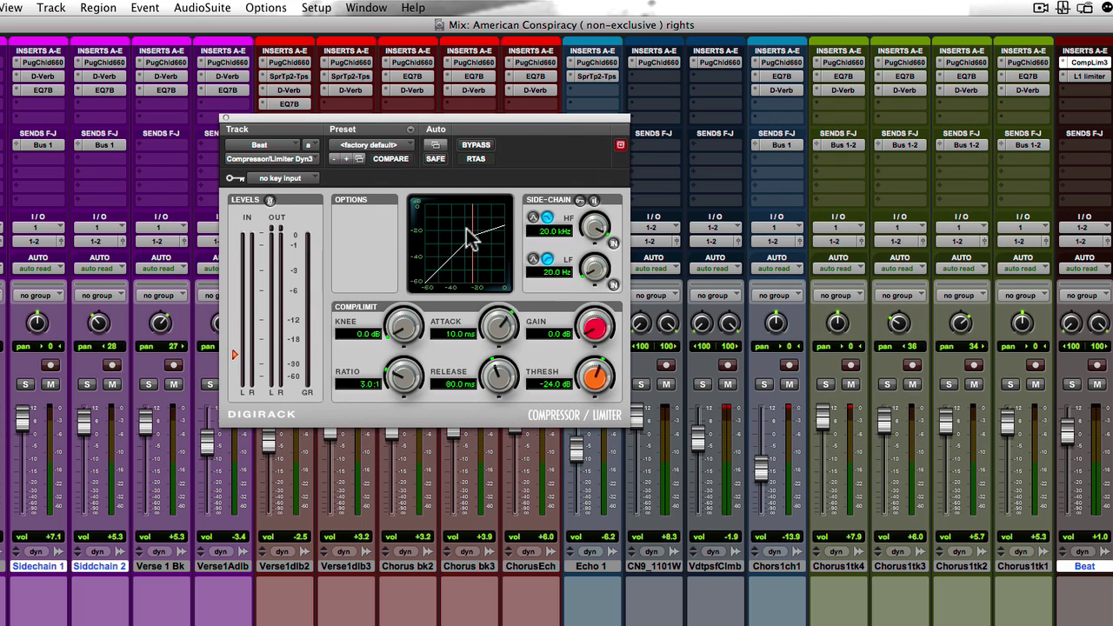
Enable side-chain keying on the Beat compressor and reselect the Sidechain 1 track.
left_click(581, 200)
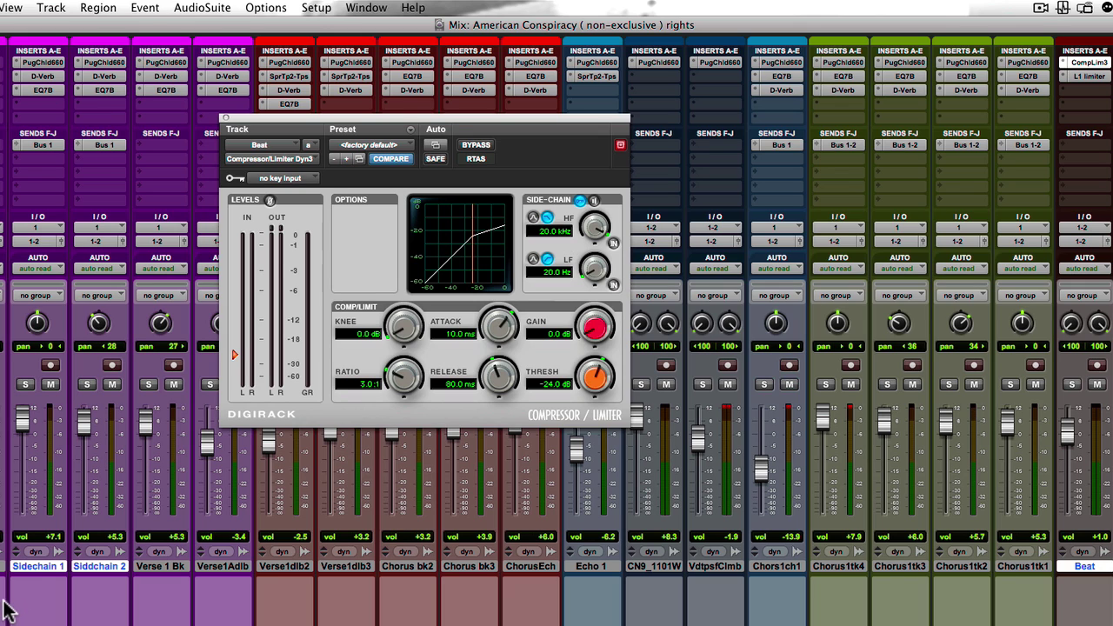
left_click(97, 567)
left_click(35, 566, "shift")
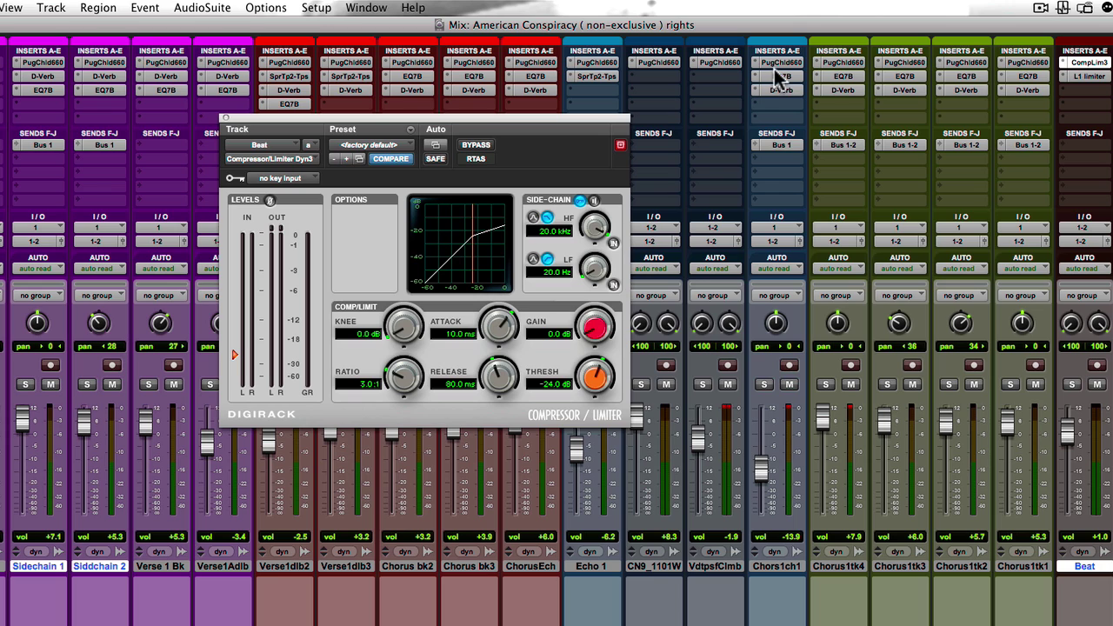
left_click(580, 201)
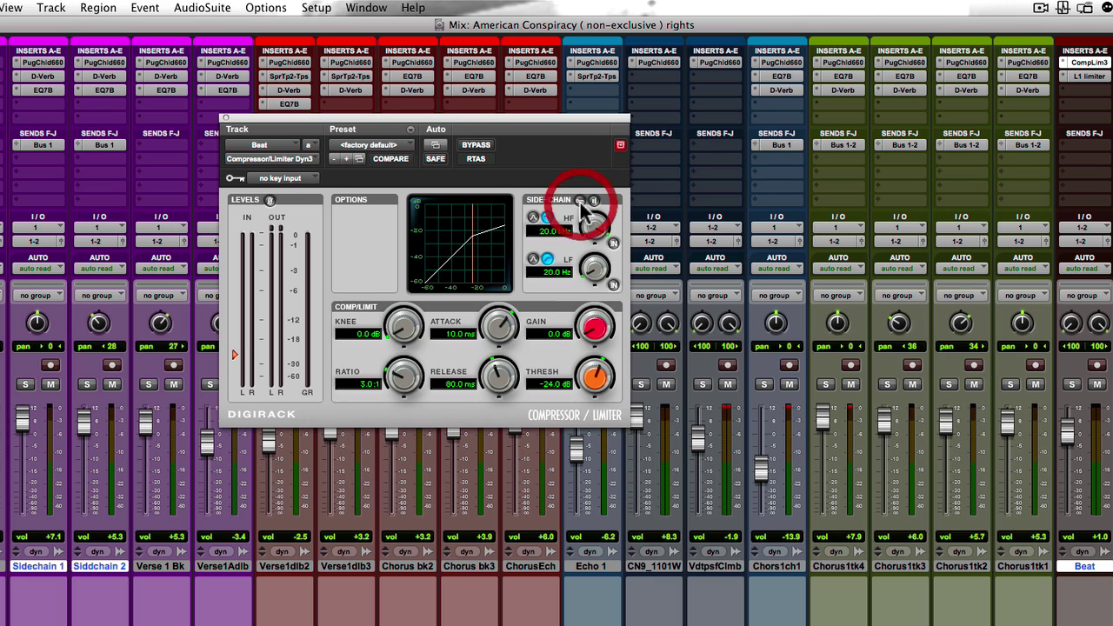
left_click(580, 201)
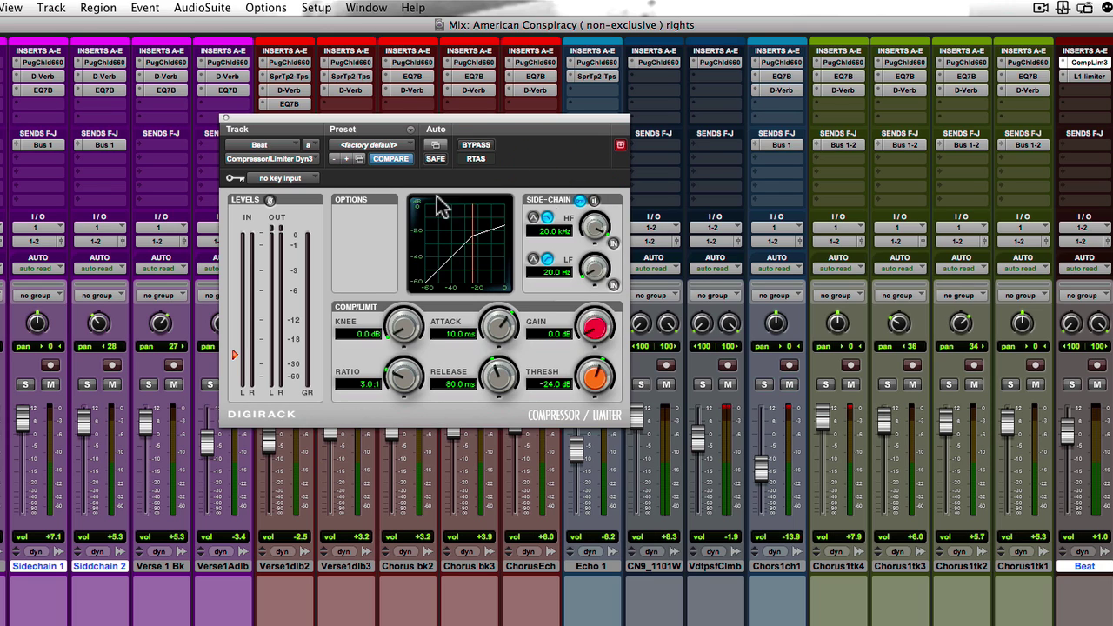
Choose Bus 1 as the Beat compressor's key input and move its window to the mixer's right.
left_click(310, 177)
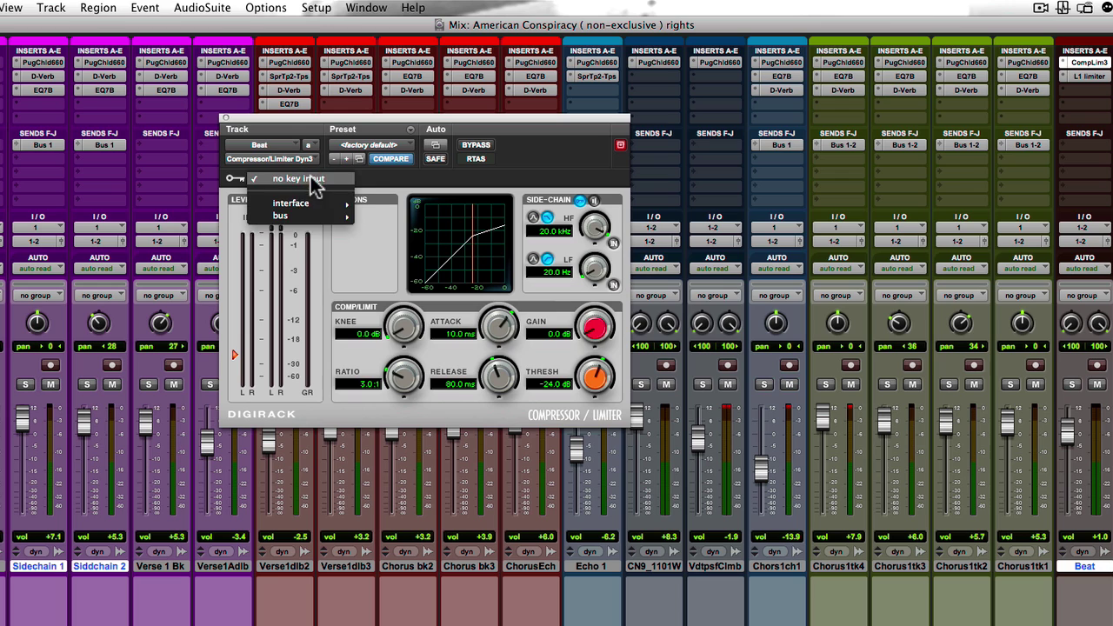
mouse_move(296, 216)
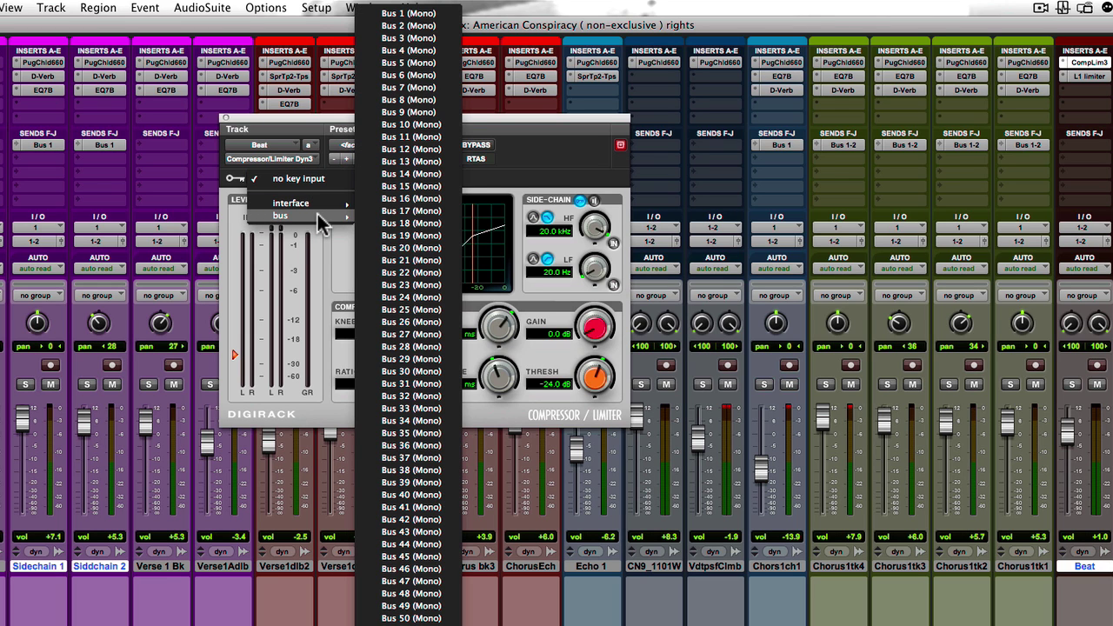
left_click(406, 18)
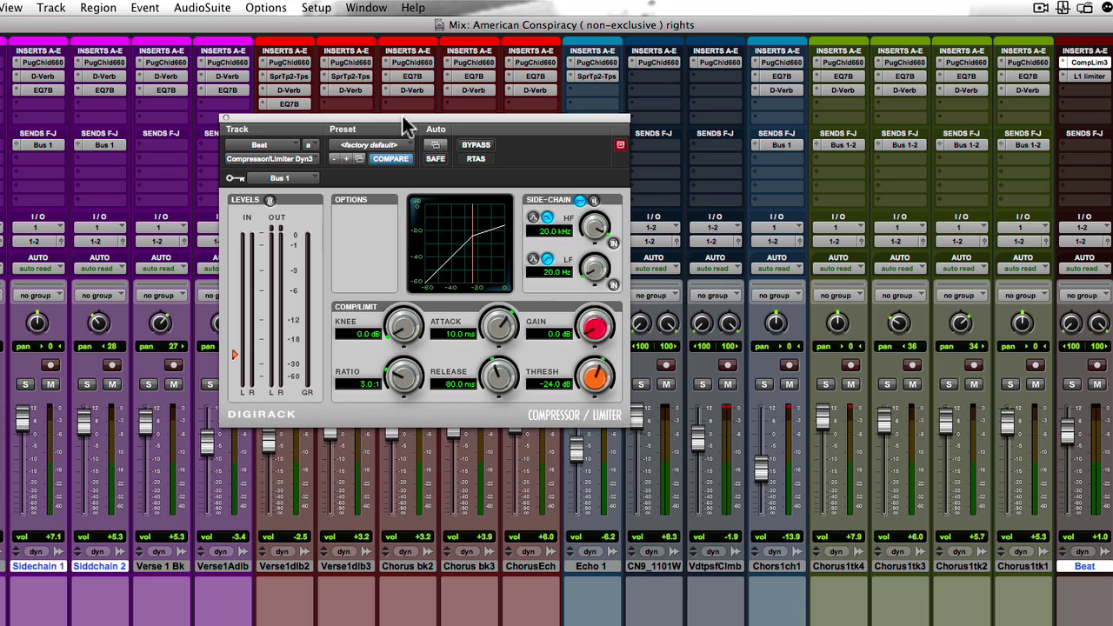
left_click_drag(409, 120, 722, 107)
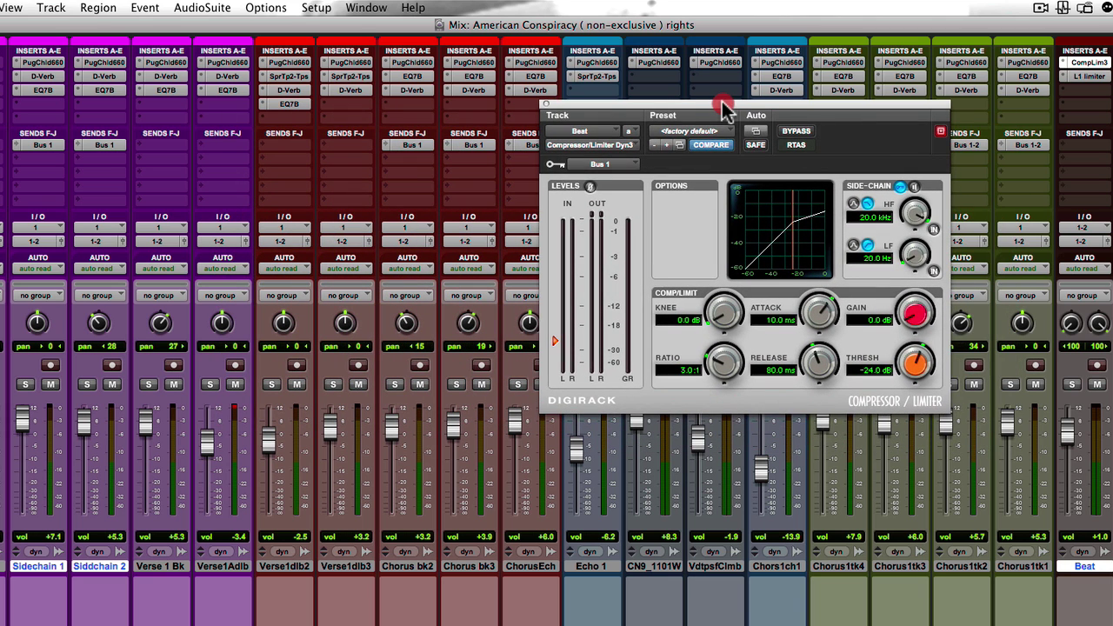
Select both sidechain tracks and open Sidechain 1's Bus 1 send window on the left.
left_click(31, 567)
left_click(50, 567)
left_click(95, 569, "shift")
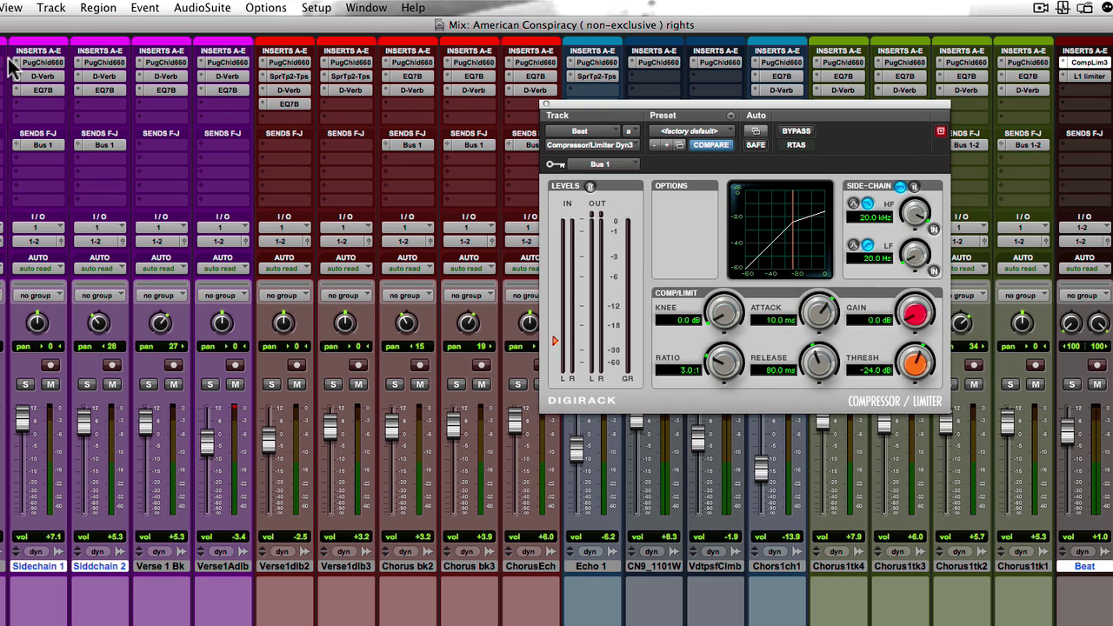
left_click(48, 145)
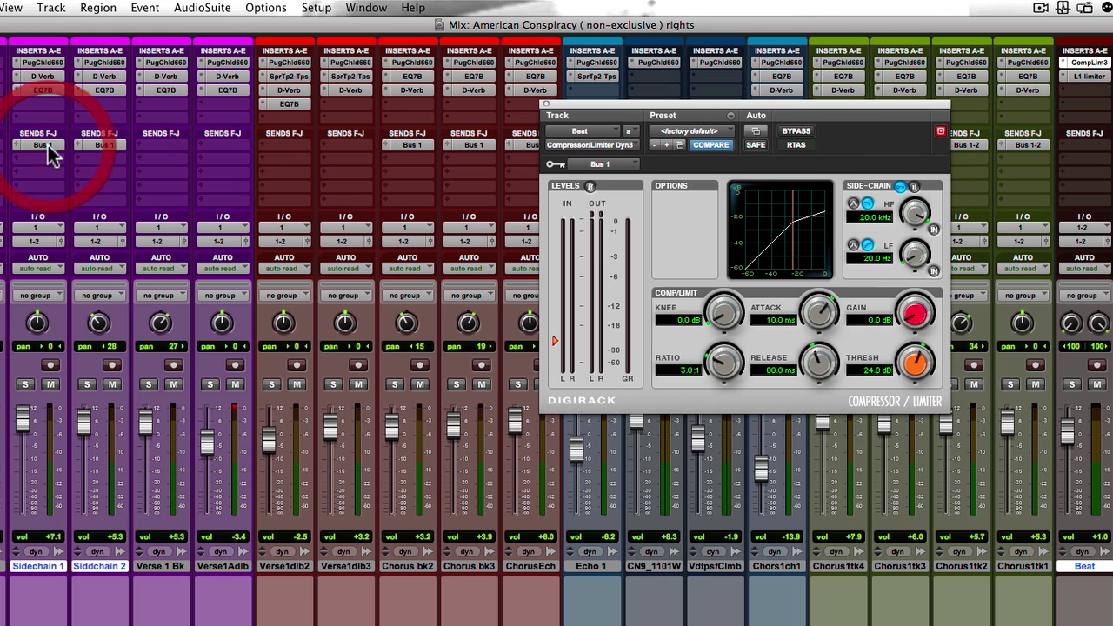
left_click(49, 148)
left_click(918, 92)
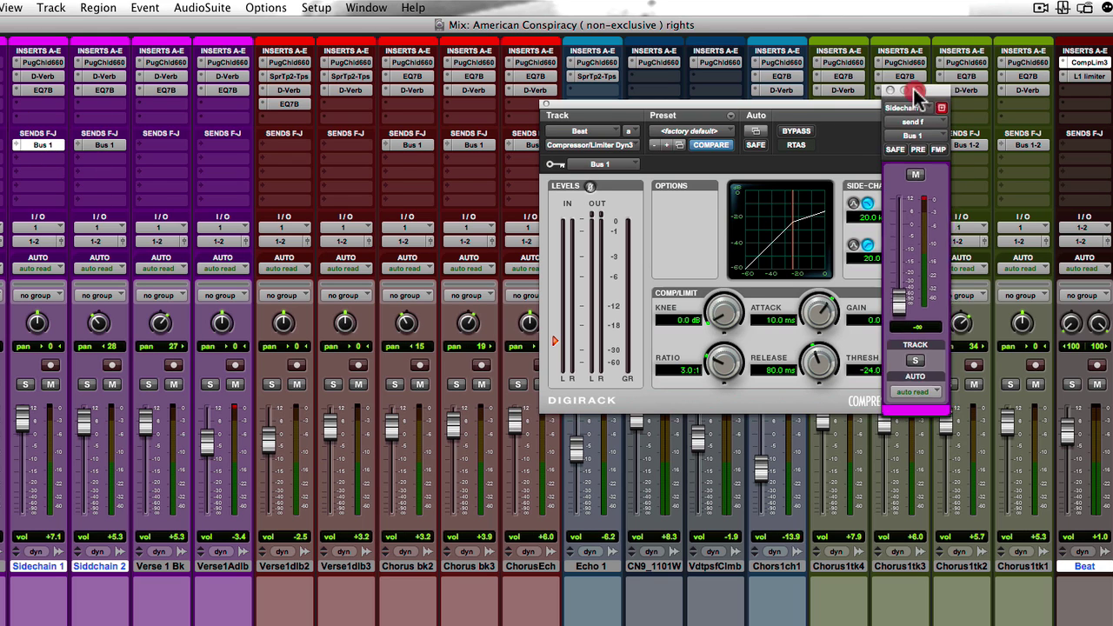
left_click_drag(918, 92, 41, 207)
left_click(32, 251)
mouse_move(25, 165)
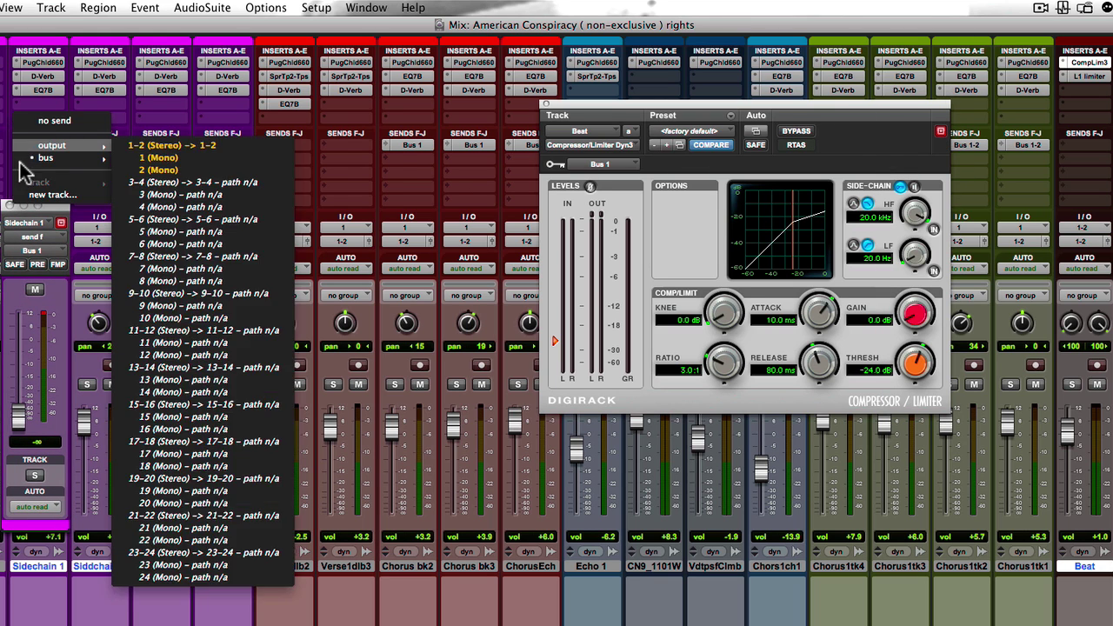
mouse_move(70, 161)
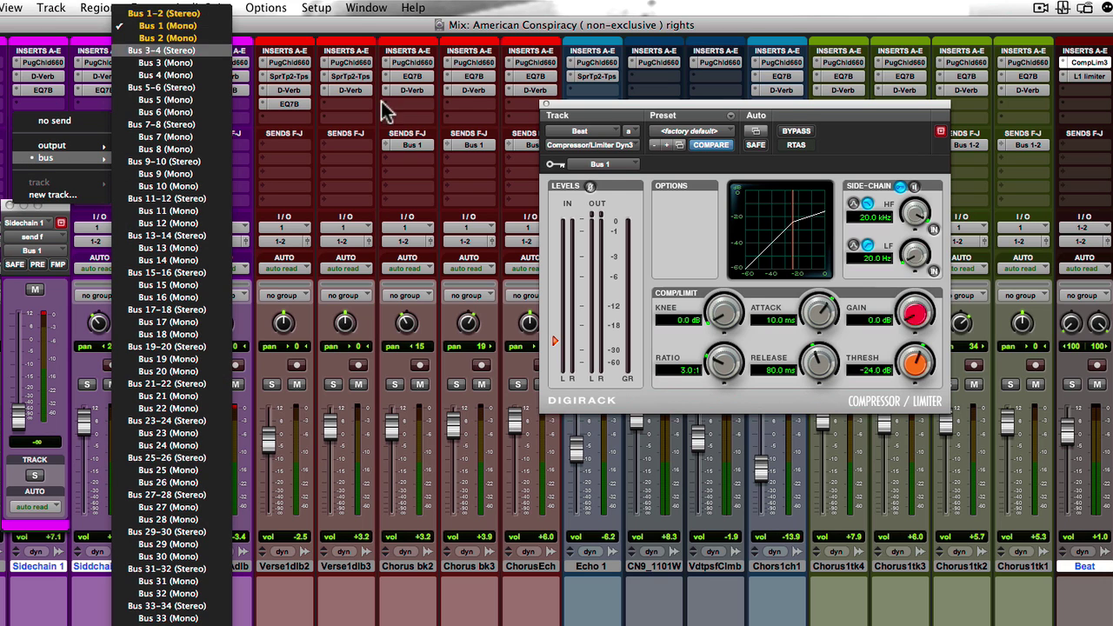
left_click(598, 167)
Key the compressor from Bus 1 (Mono) and route Sidechain 1's send to Bus 1 (Mono).
left_click(600, 164)
mouse_move(605, 166)
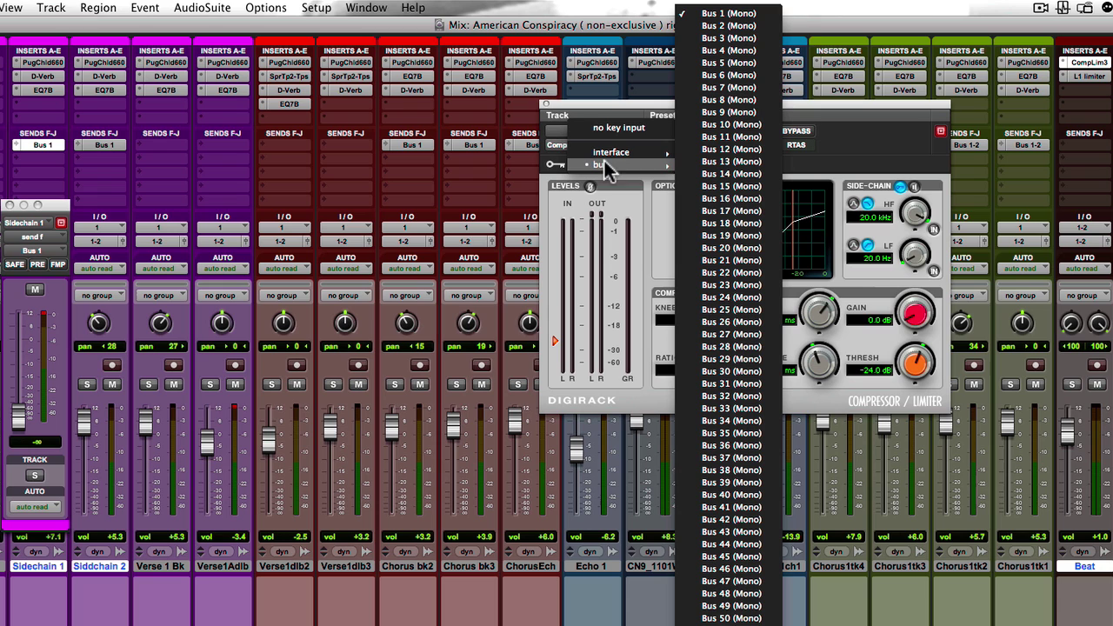
left_click(745, 13)
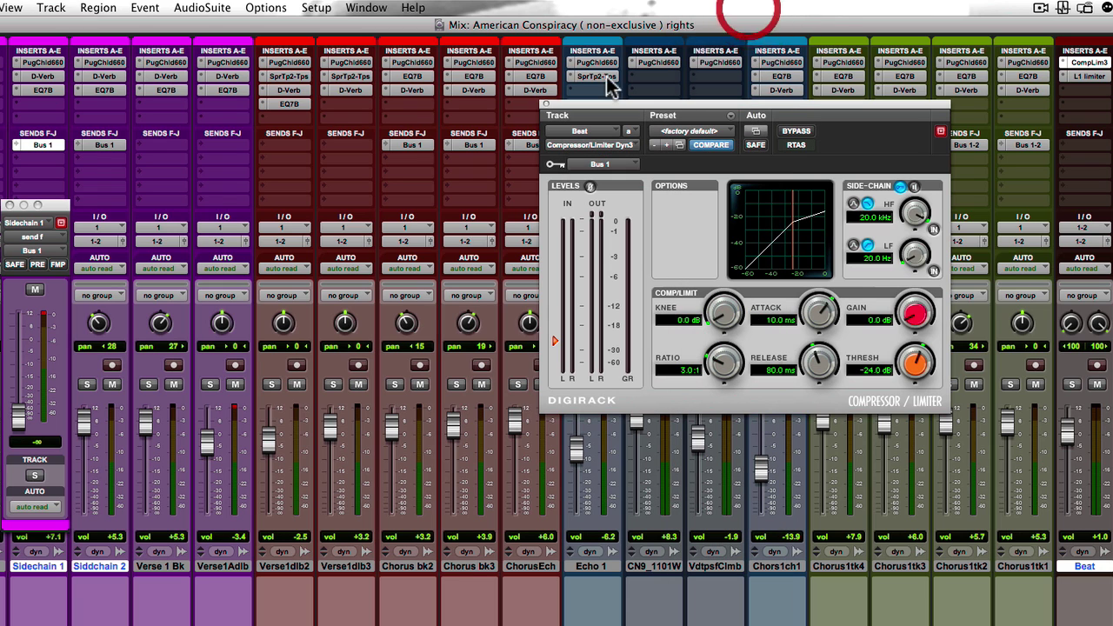
left_click(50, 148)
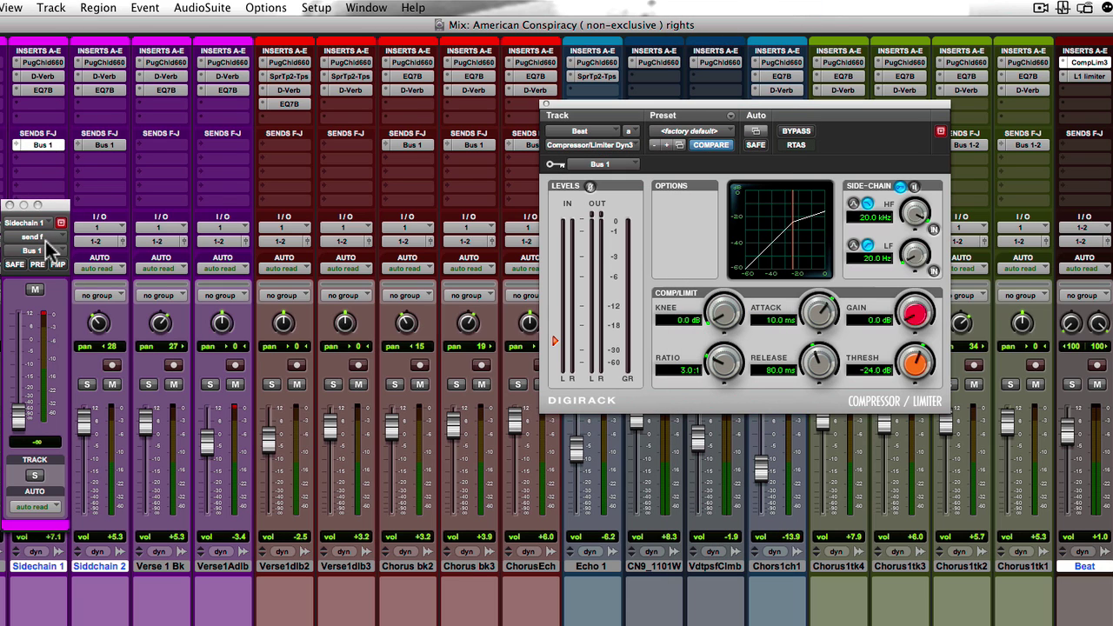
left_click(15, 148)
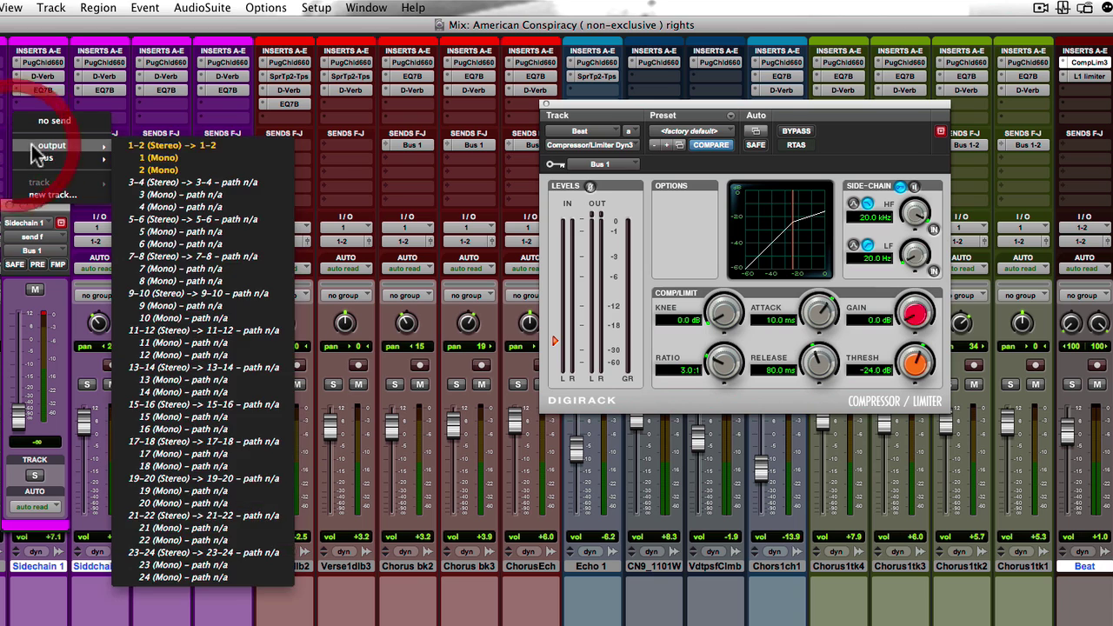
mouse_move(71, 151)
left_click(169, 25)
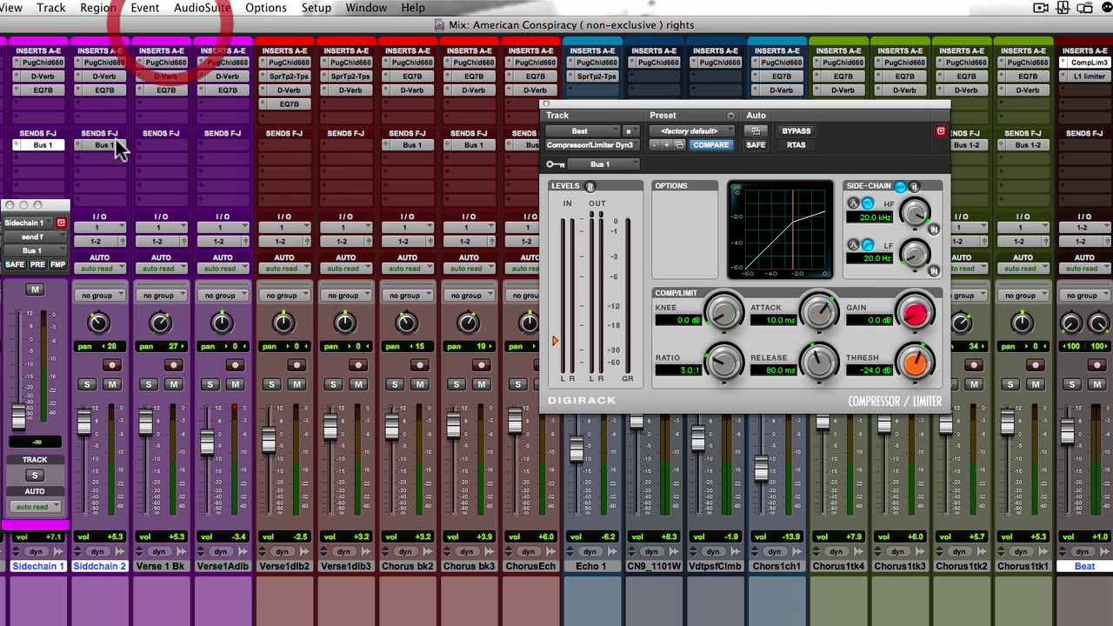
Set Siddchain 2's Bus 1 send to 0.0 dB, recheck both sends, then show the Edit window.
left_click(101, 146)
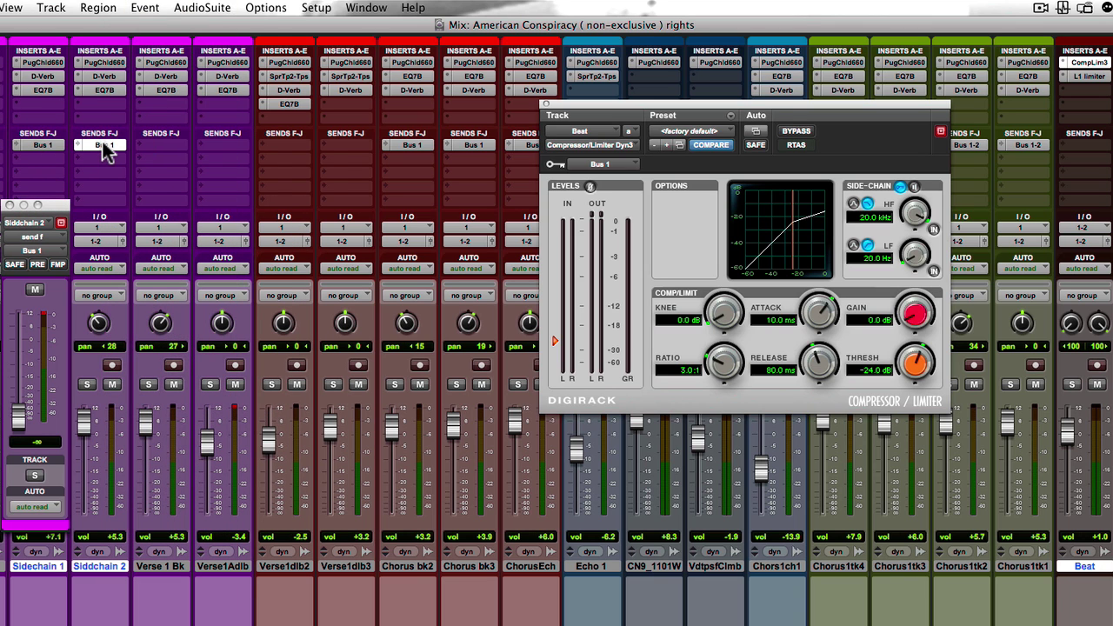
left_click_drag(56, 207, 334, 77)
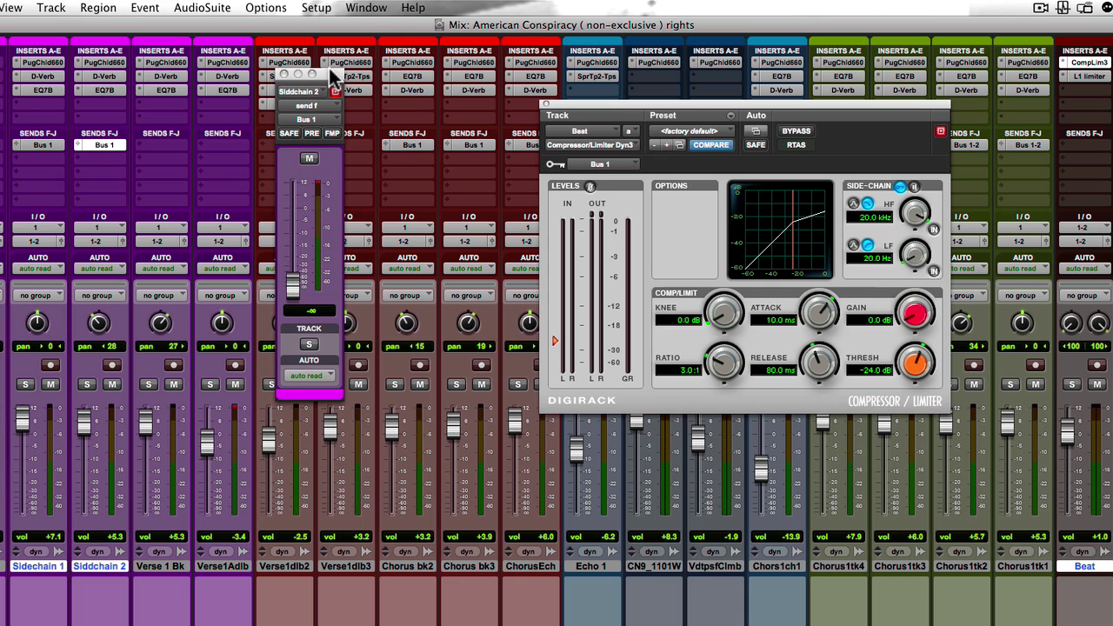
left_click(292, 280, "alt")
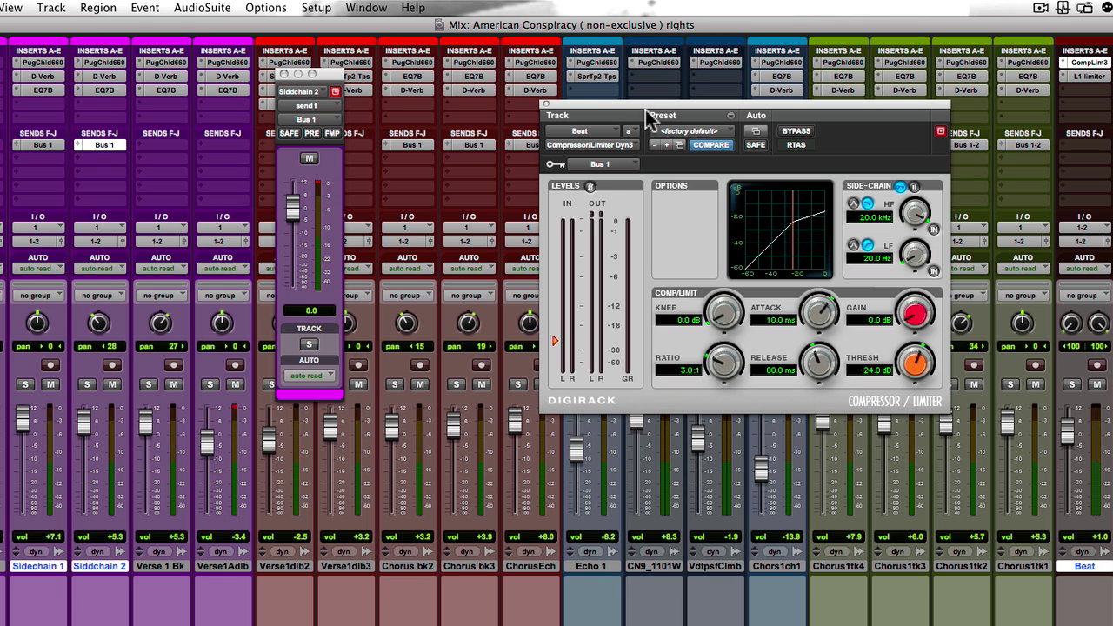
left_click_drag(654, 107, 477, 72)
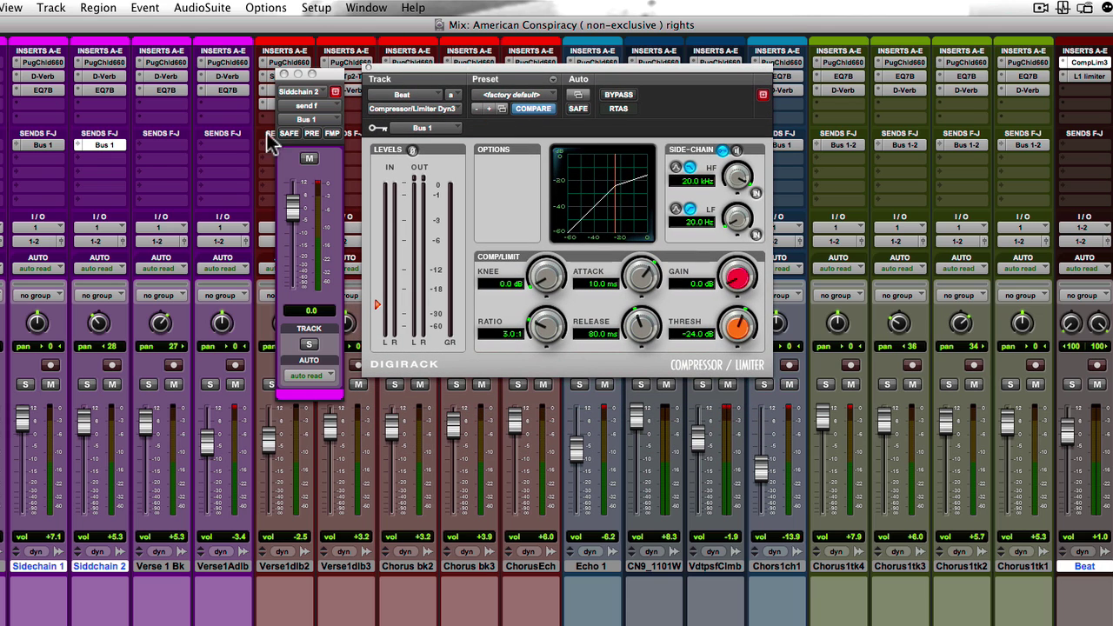
left_click(43, 145)
left_click(99, 146)
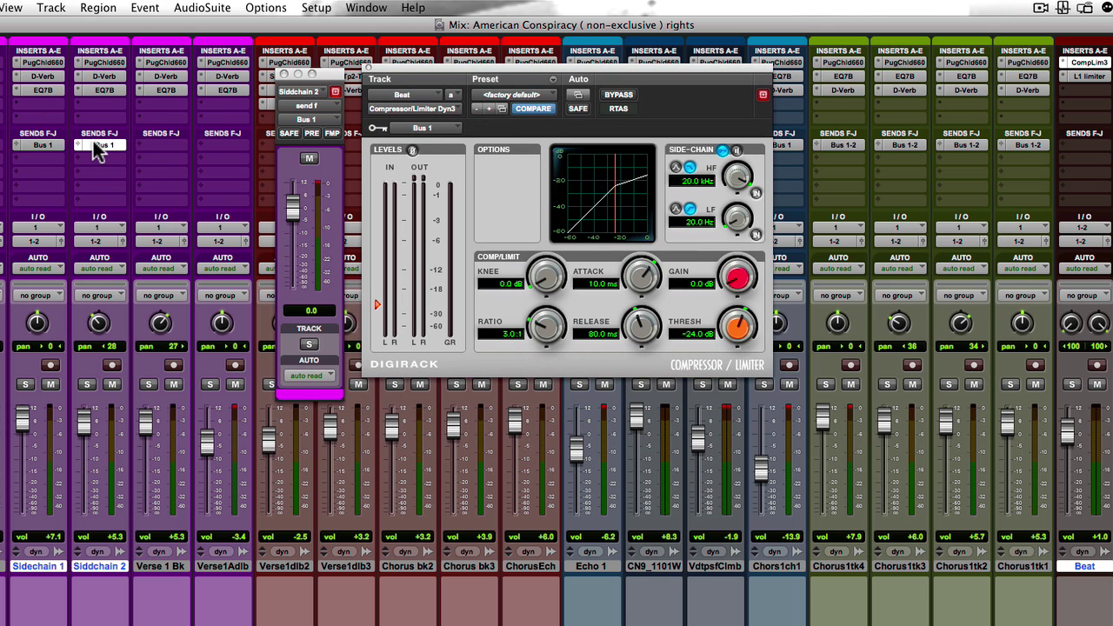
left_click_drag(577, 75, 598, 98)
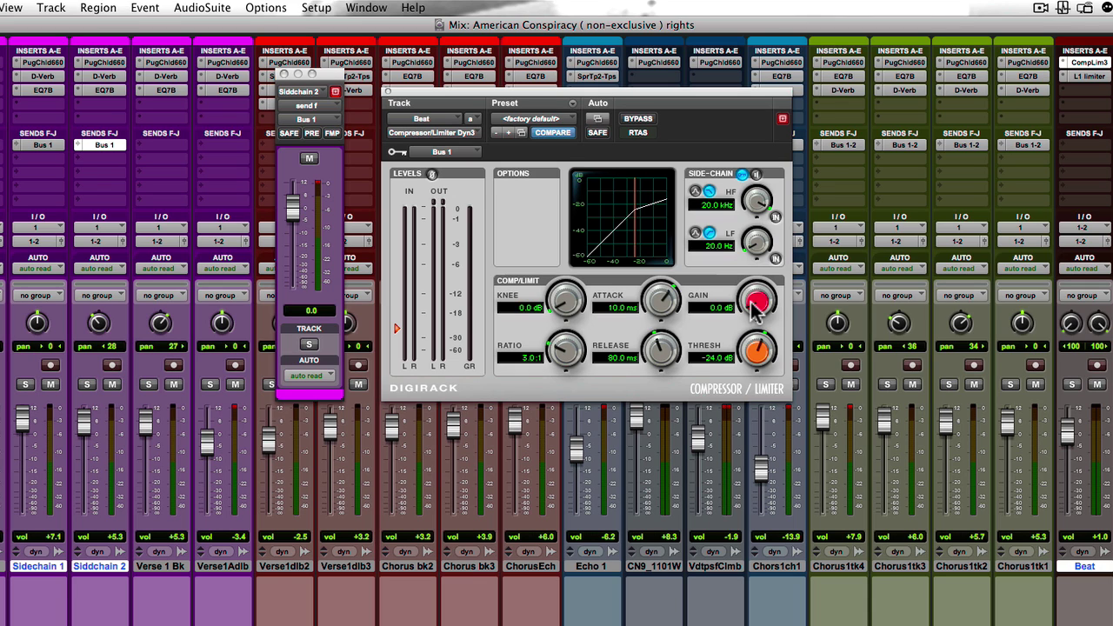
key("super+equal")
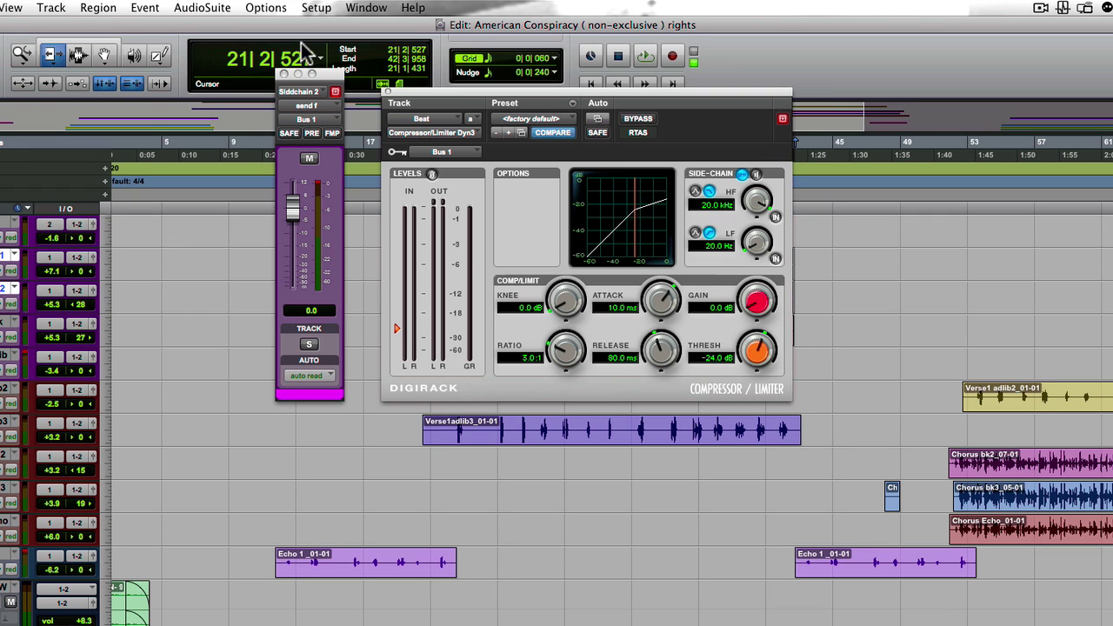
Move the send and compressor windows off the Verse clips and bypass the Beat compressor.
left_click_drag(334, 76, 42, 133)
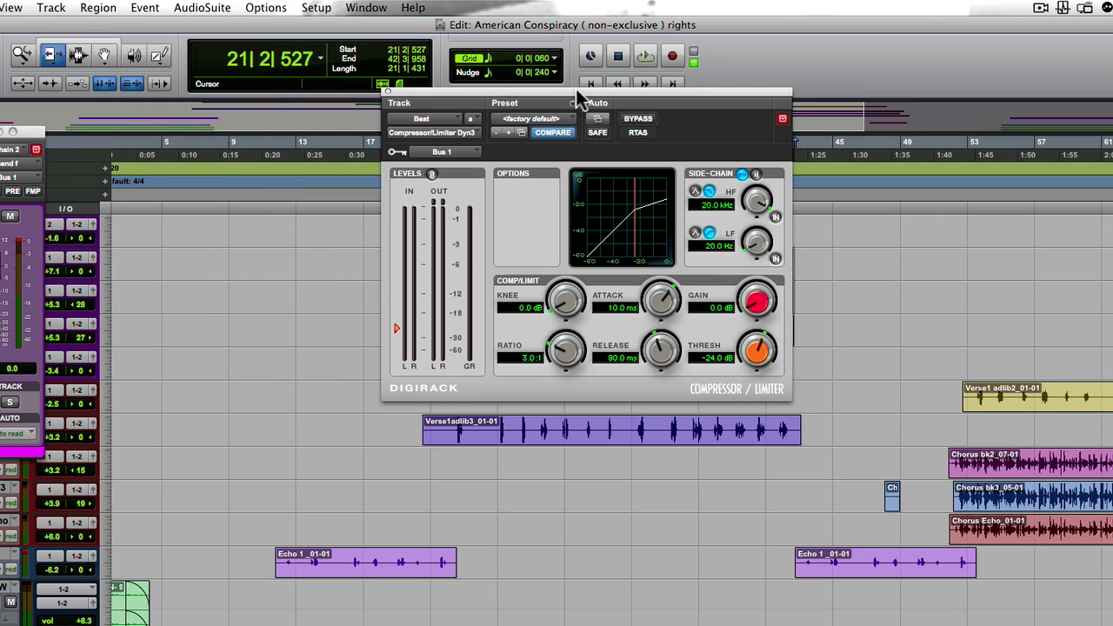
left_click_drag(577, 92, 160, 225)
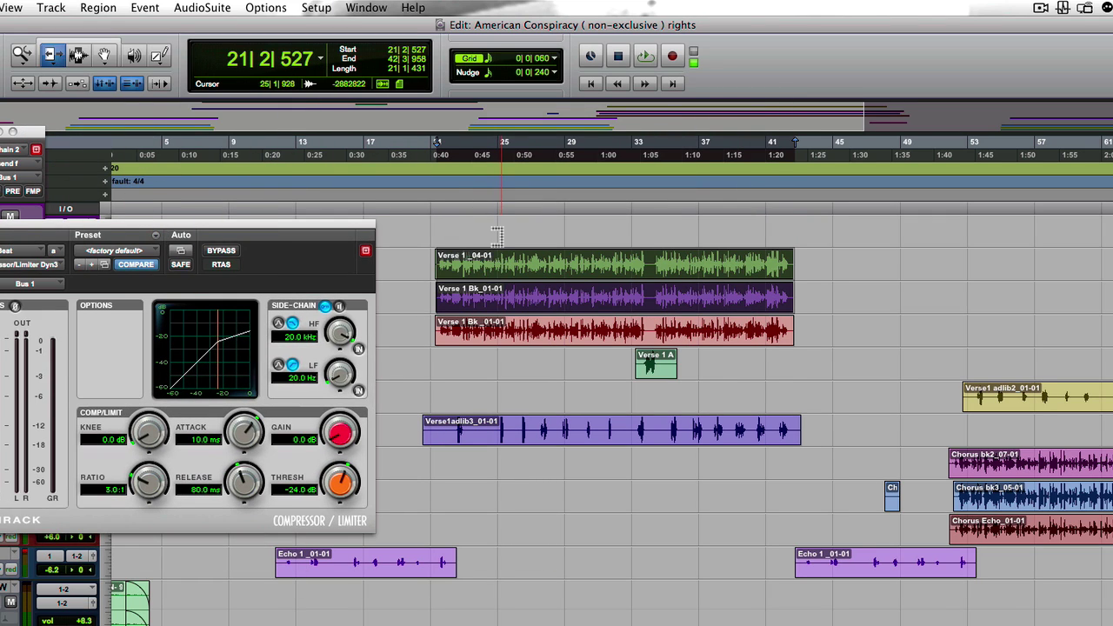
left_click_drag(271, 236, 186, 417)
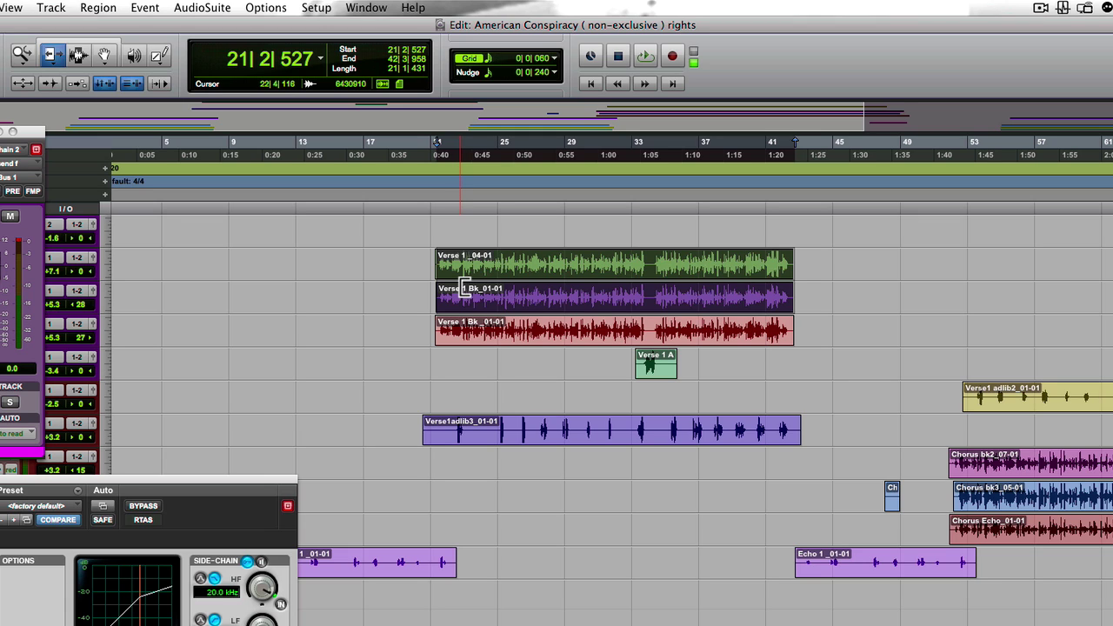
left_click(144, 506)
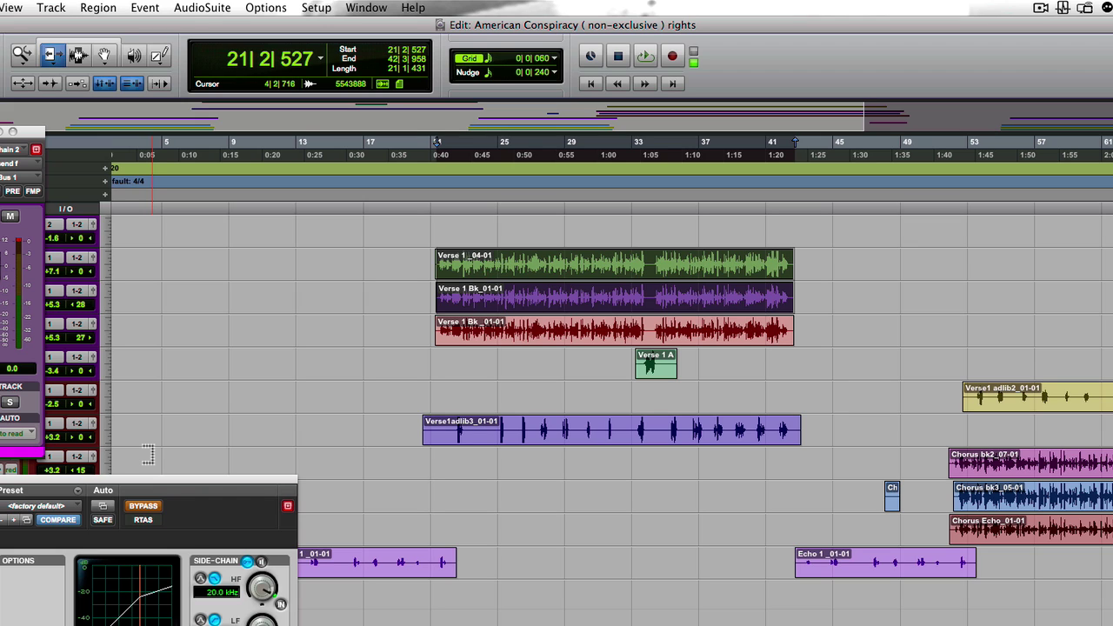
Play the Verse section against the bypassed beat, then stop playback at 21|2|527.
key("space")
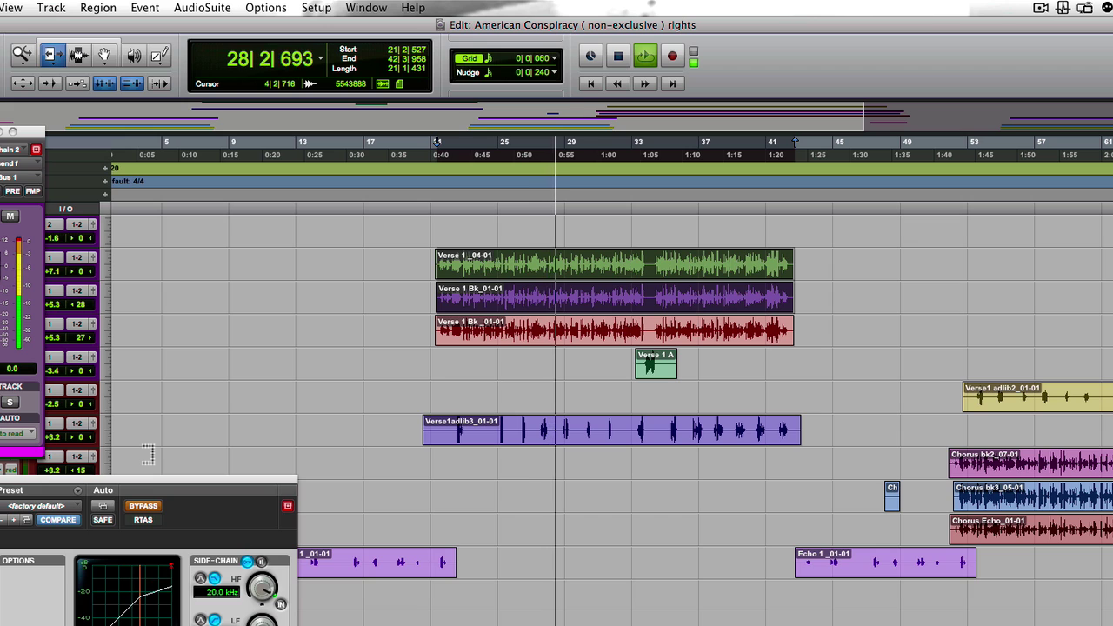
key("space")
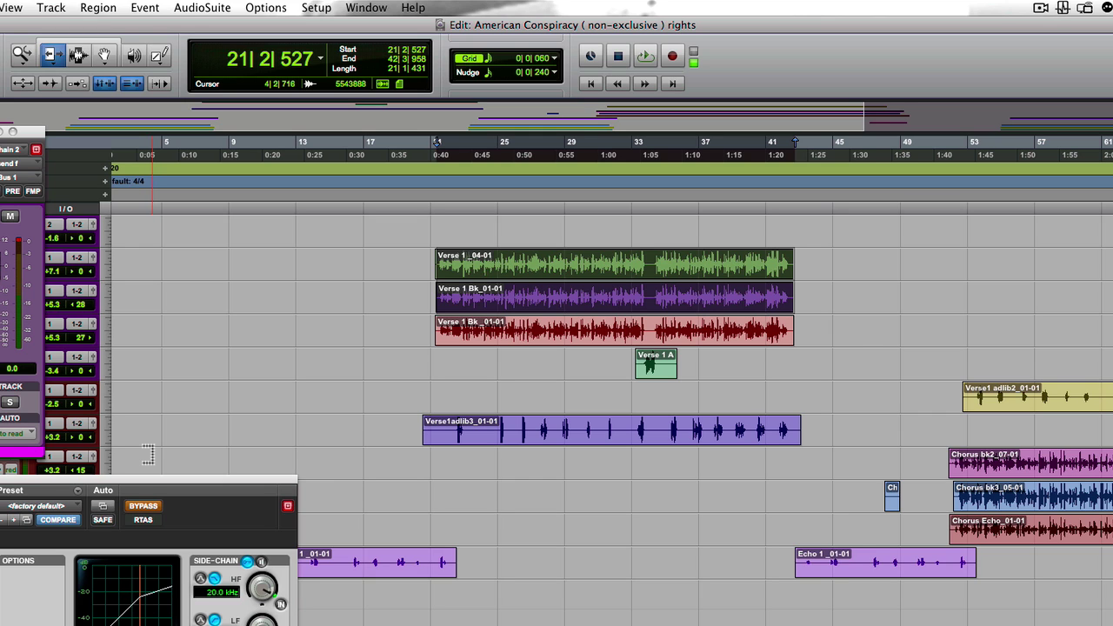
Bring the compressor window into full view, switch the compressor on, then bypass it again.
left_click_drag(151, 486, 268, 177)
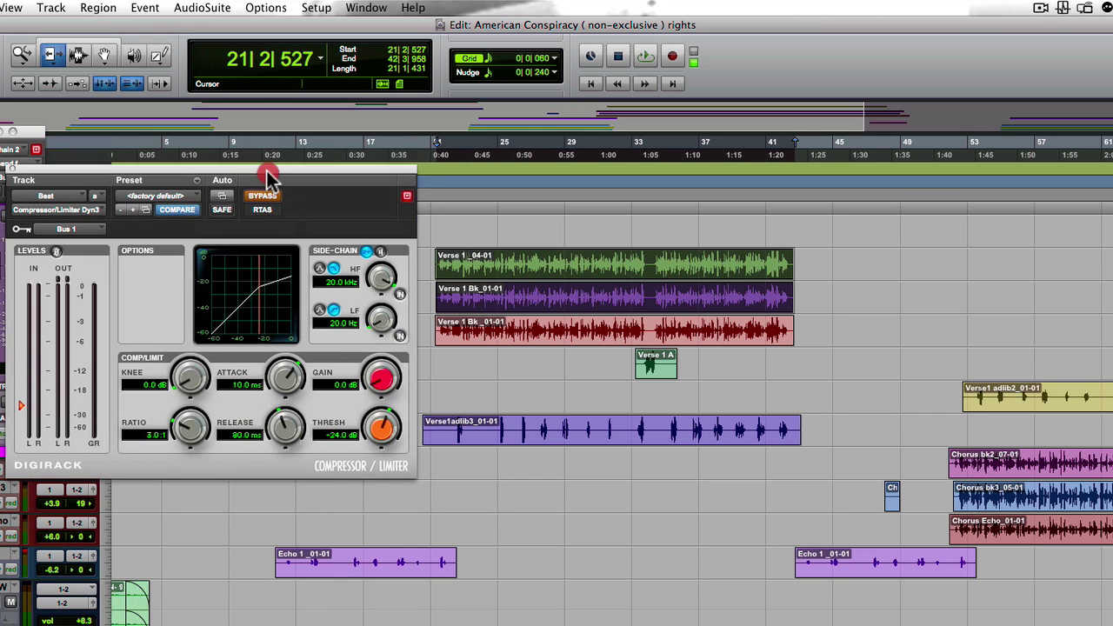
left_click(262, 196)
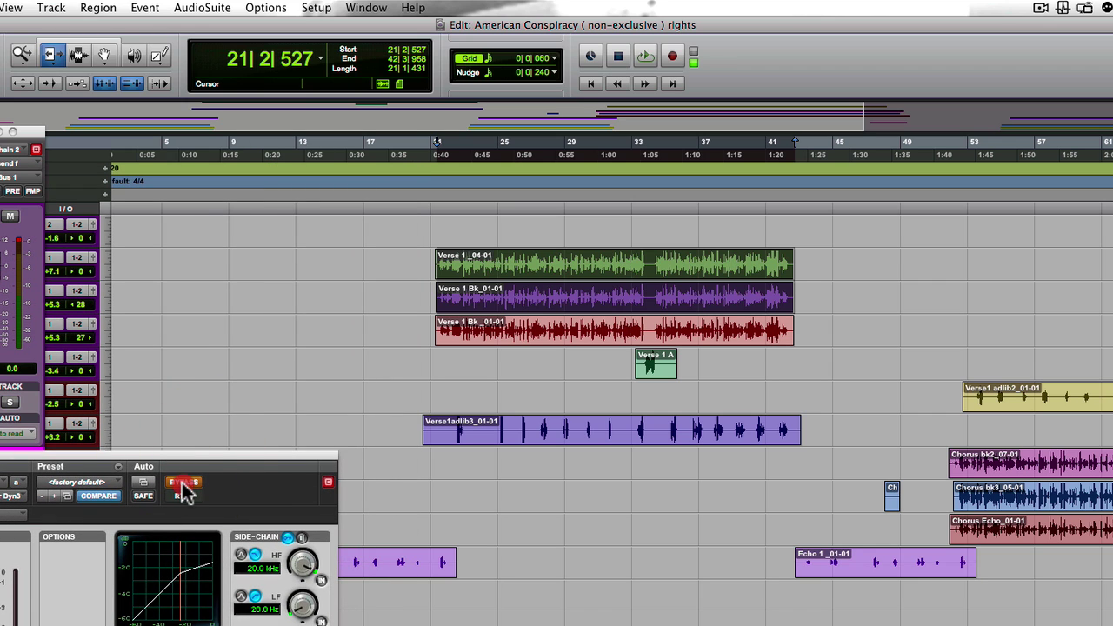
left_click(183, 483)
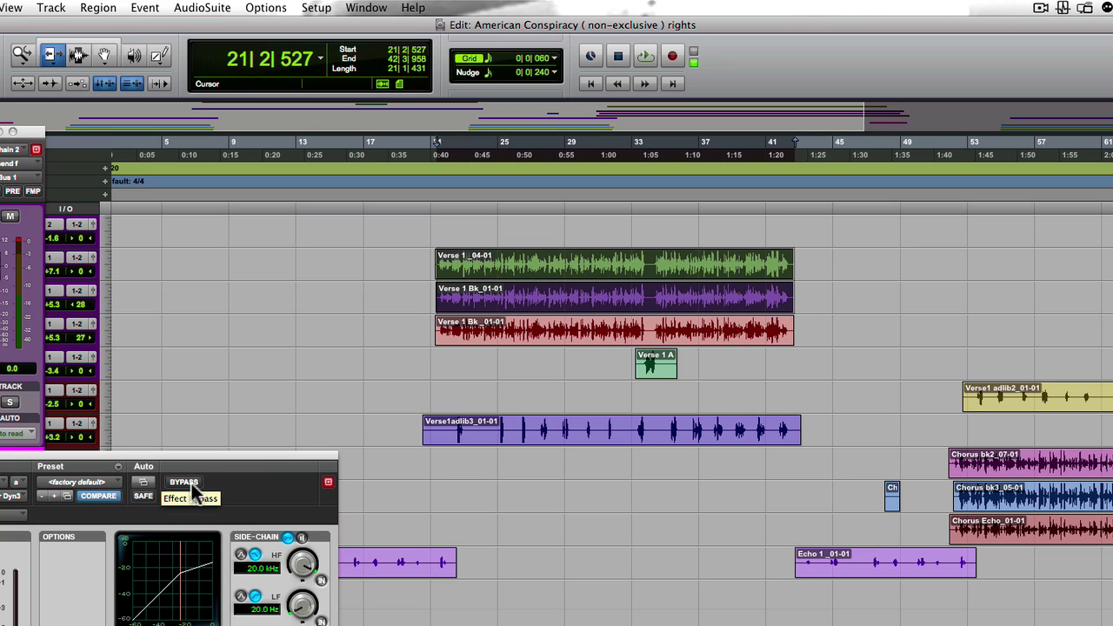
left_click(183, 483)
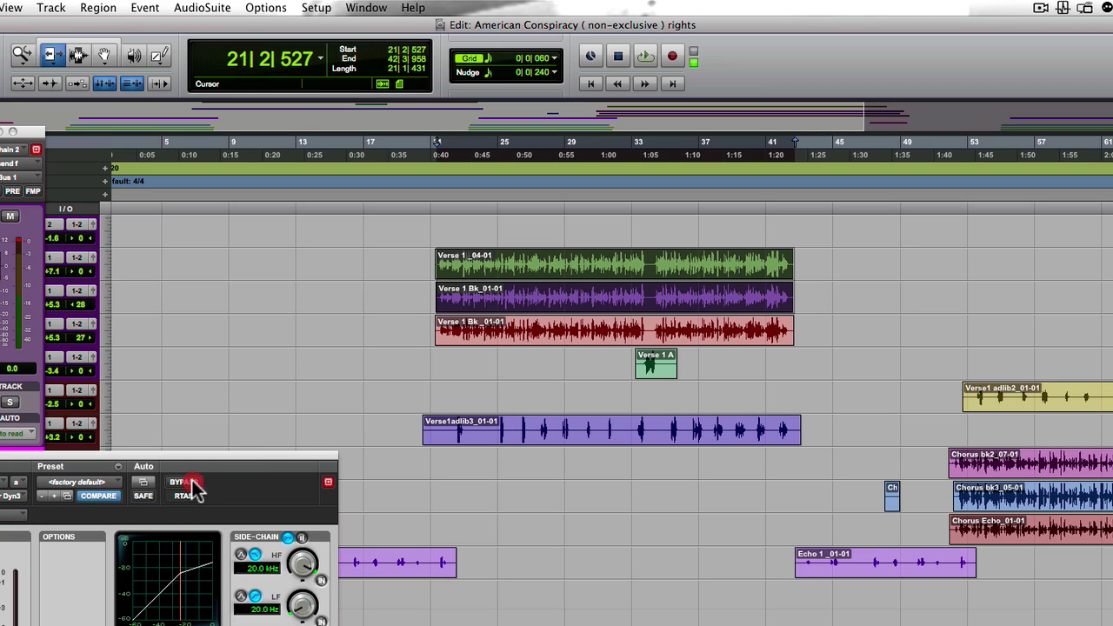
scroll(376, 148, "right", 2)
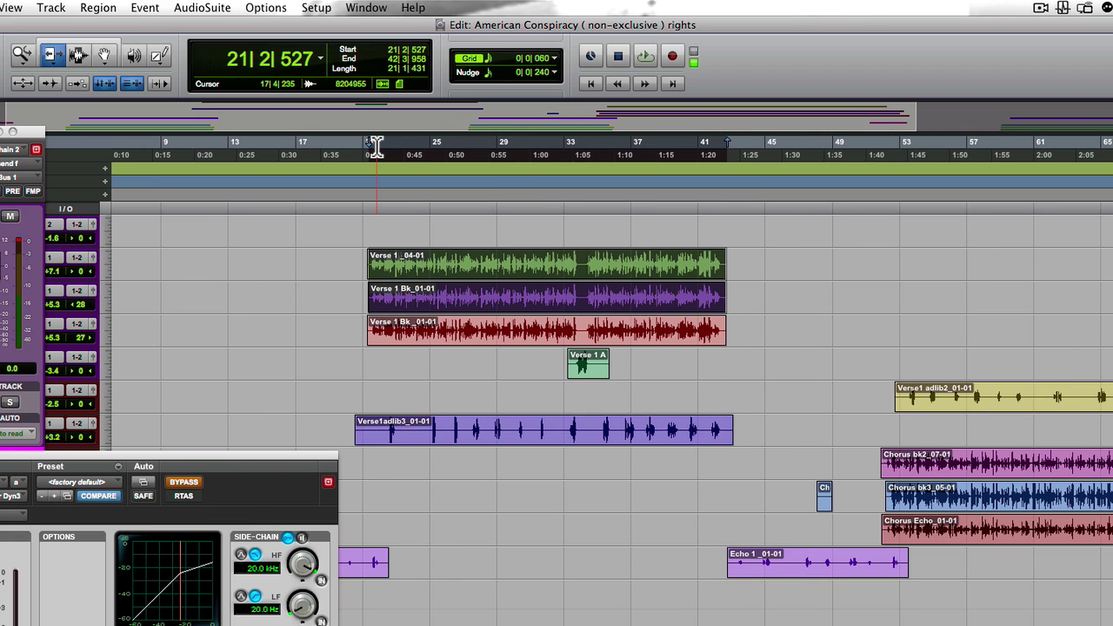
Re-enable the compressor and set ratio 3.5:1, threshold -3.0 dB and makeup gain 0.4 dB.
left_click(185, 484)
left_click_drag(199, 461, 194, 254)
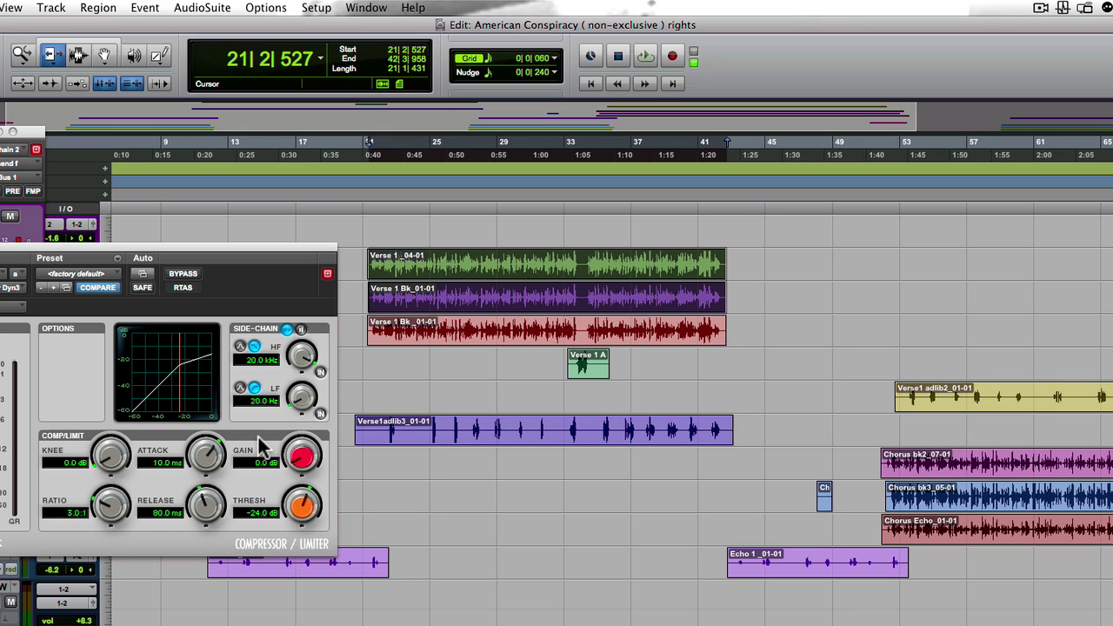
mouse_move(106, 509)
left_mouse_down()
mouse_move(109, 485)
mouse_move(110, 520)
left_mouse_up()
left_click_drag(305, 520, 293, 464)
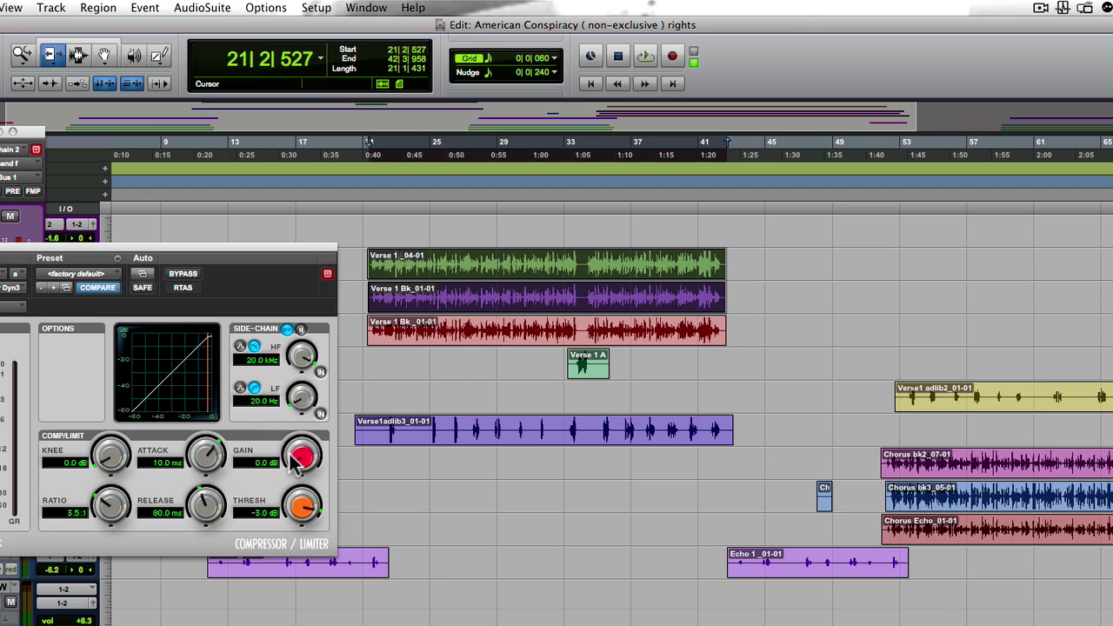
left_click_drag(291, 454, 296, 466)
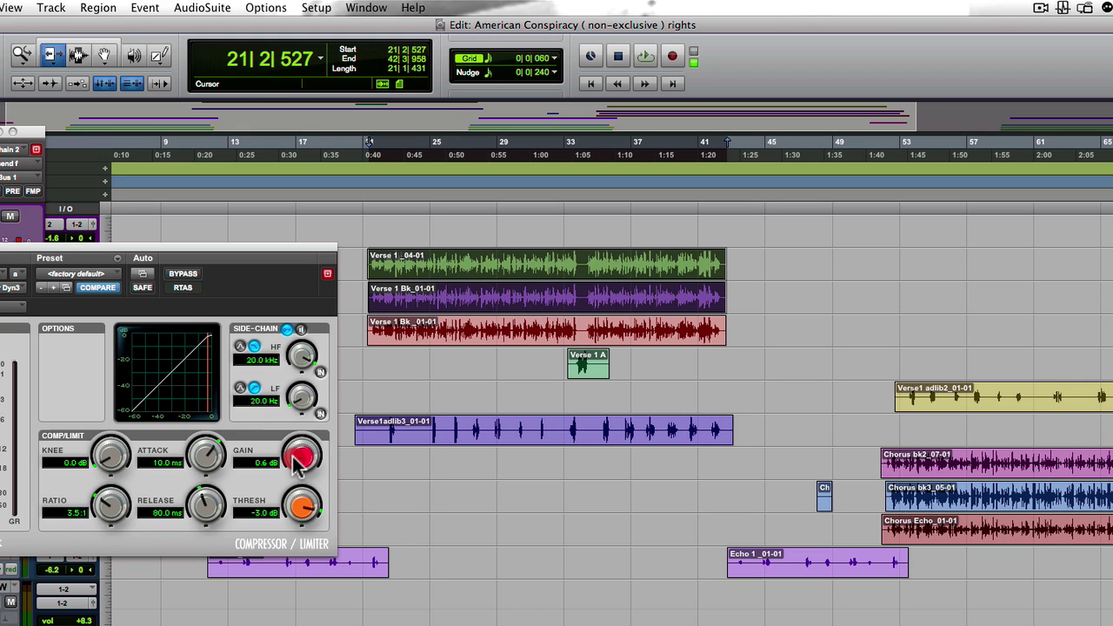
left_click_drag(292, 458, 293, 460)
Start playback, reset makeup gain to 0.0 dB, and arrange the compressor and send windows in the mixer.
key("space")
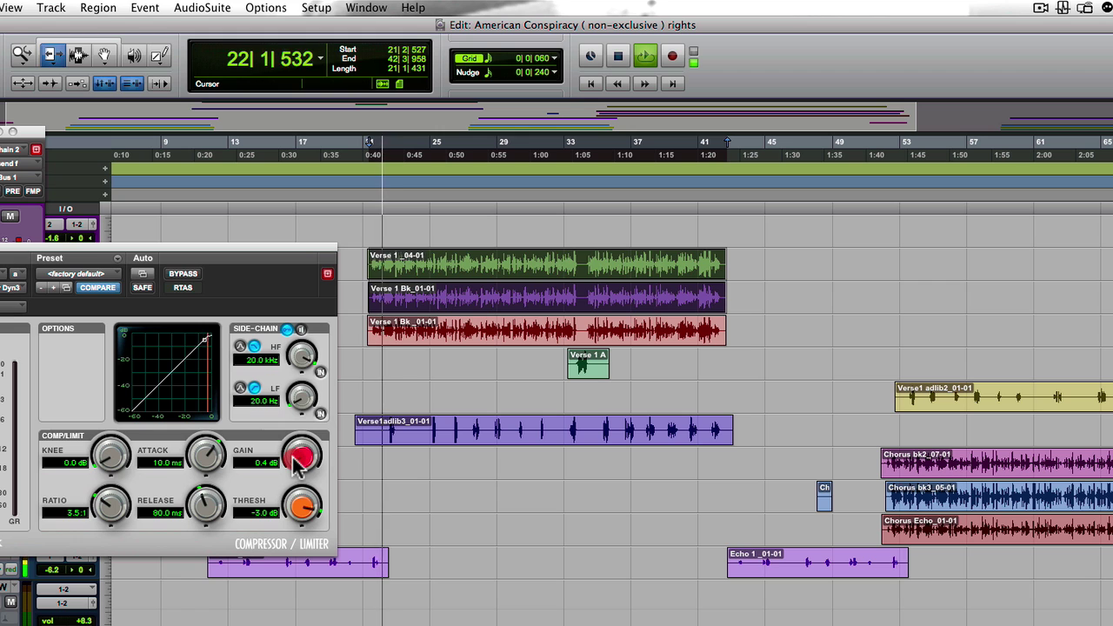
left_click(296, 461, "alt")
key("super+equal")
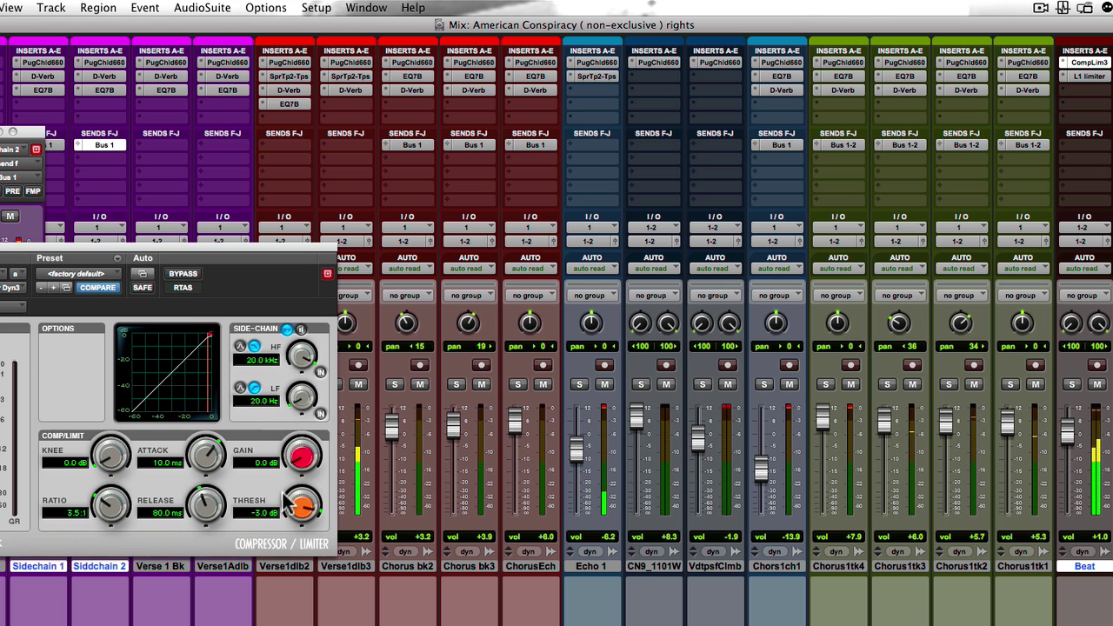
left_click_drag(143, 266, 533, 110)
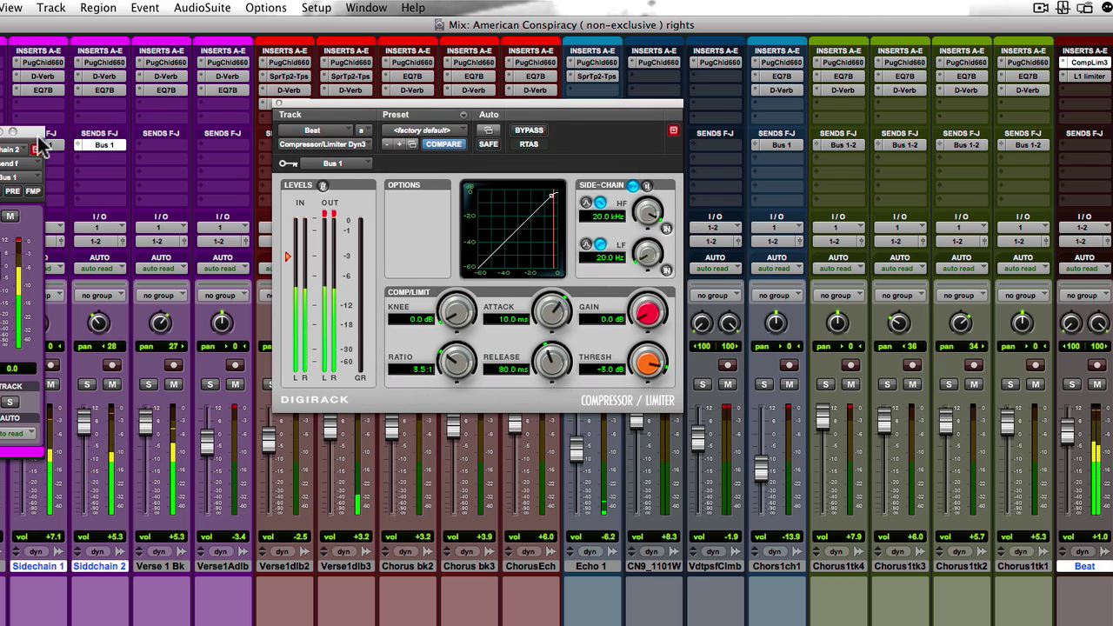
left_click_drag(41, 146, 252, 80)
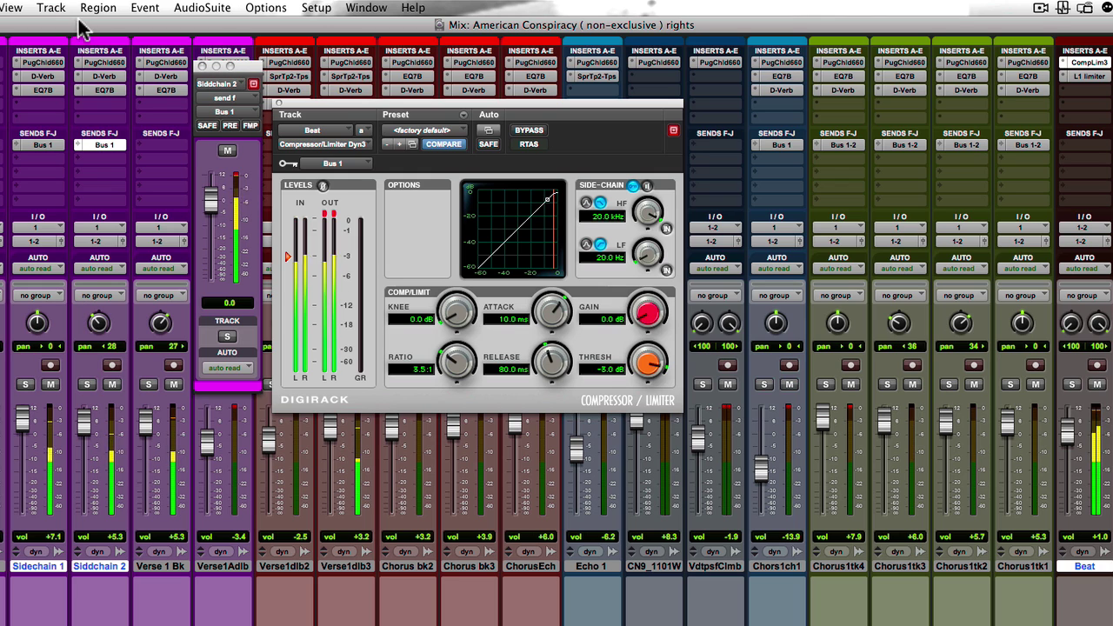
left_click(41, 144)
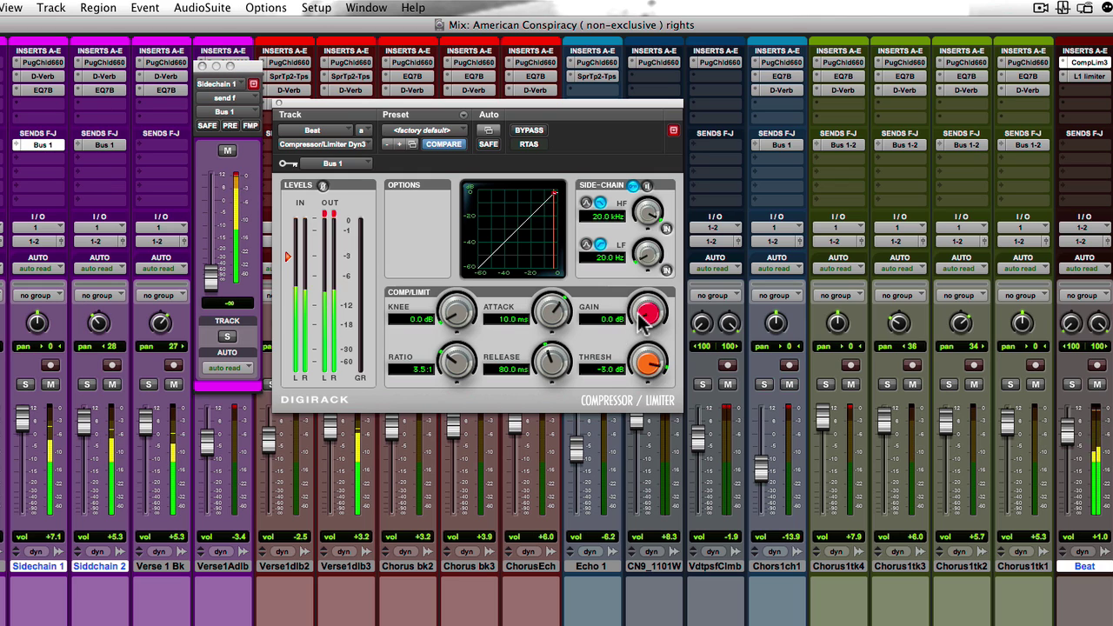
Set threshold -3.6 dB, ratio 5.1:1, attack 2.1 ms and release 51.8 ms.
left_click_drag(649, 365, 649, 372)
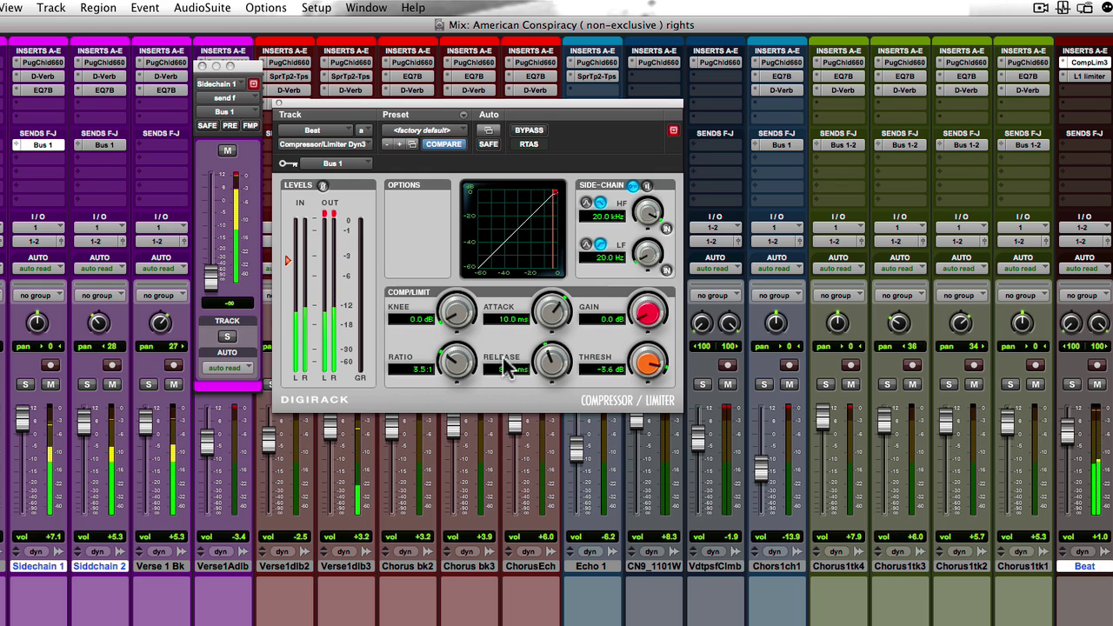
left_click_drag(452, 369, 454, 335)
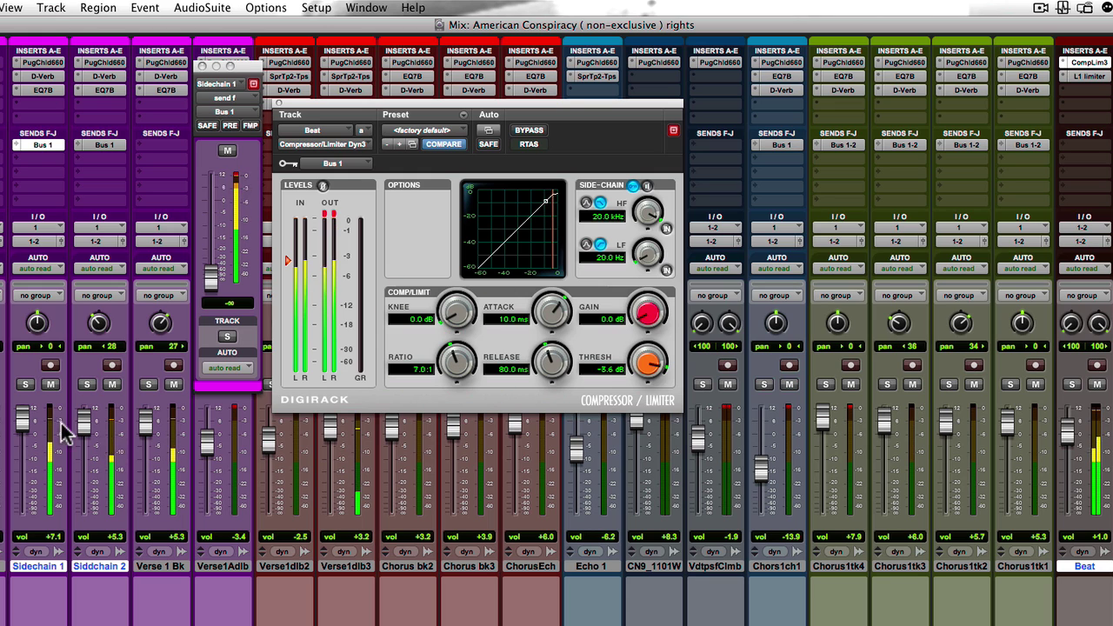
left_click(102, 144)
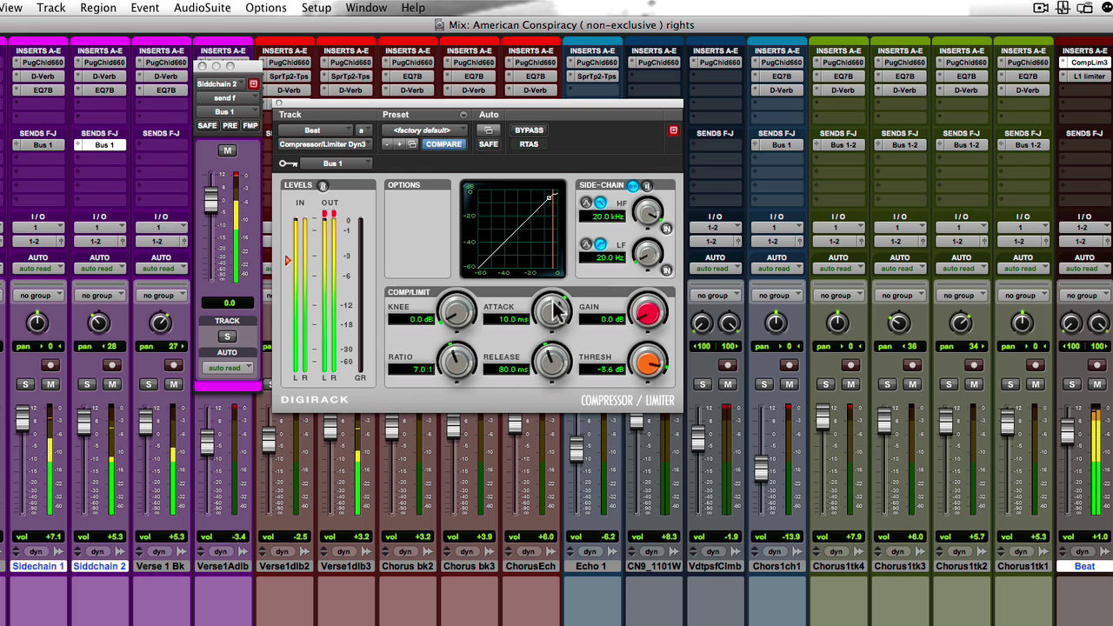
left_click_drag(558, 311, 557, 333)
left_click_drag(452, 357, 452, 367)
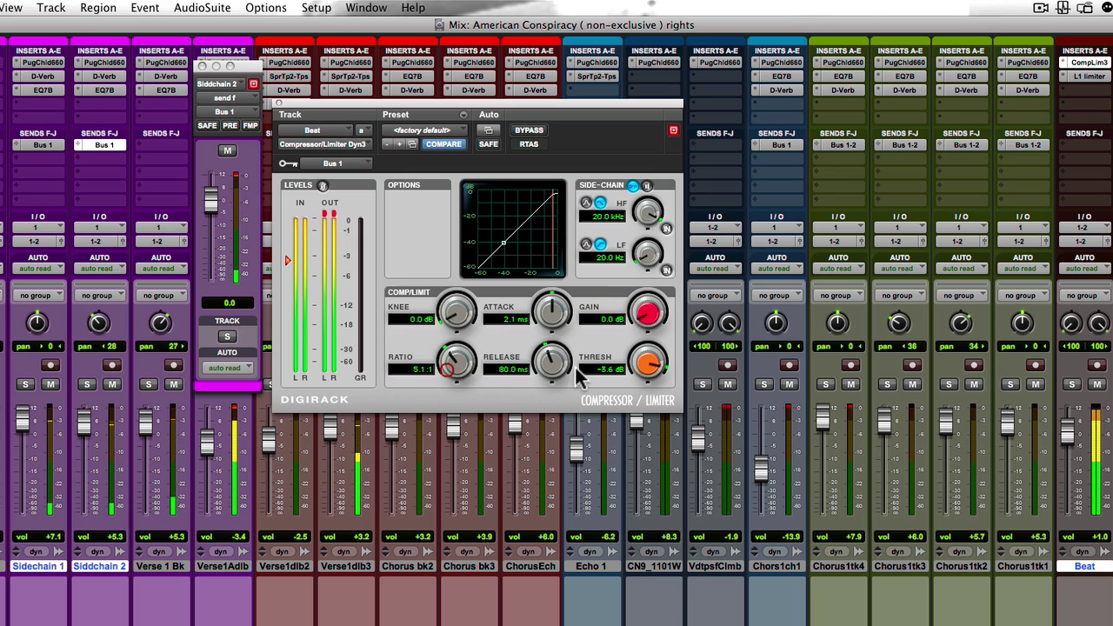
left_click_drag(554, 364, 553, 381)
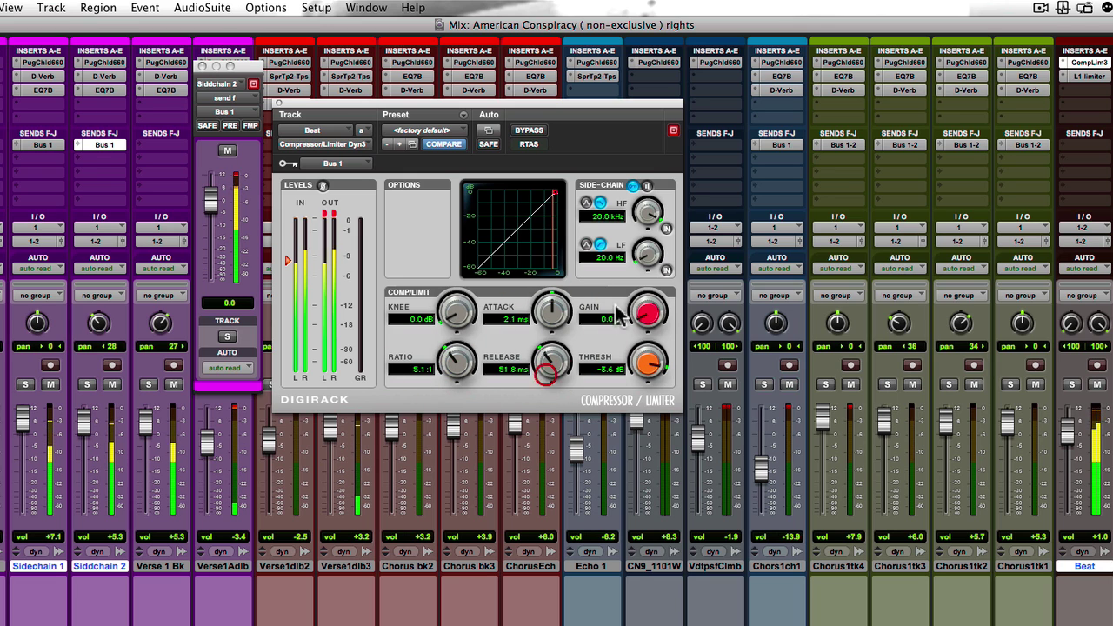
Raise makeup gain to 4.4 dB while checking both sidechain sends, then close the compressor.
left_click_drag(640, 313, 642, 316)
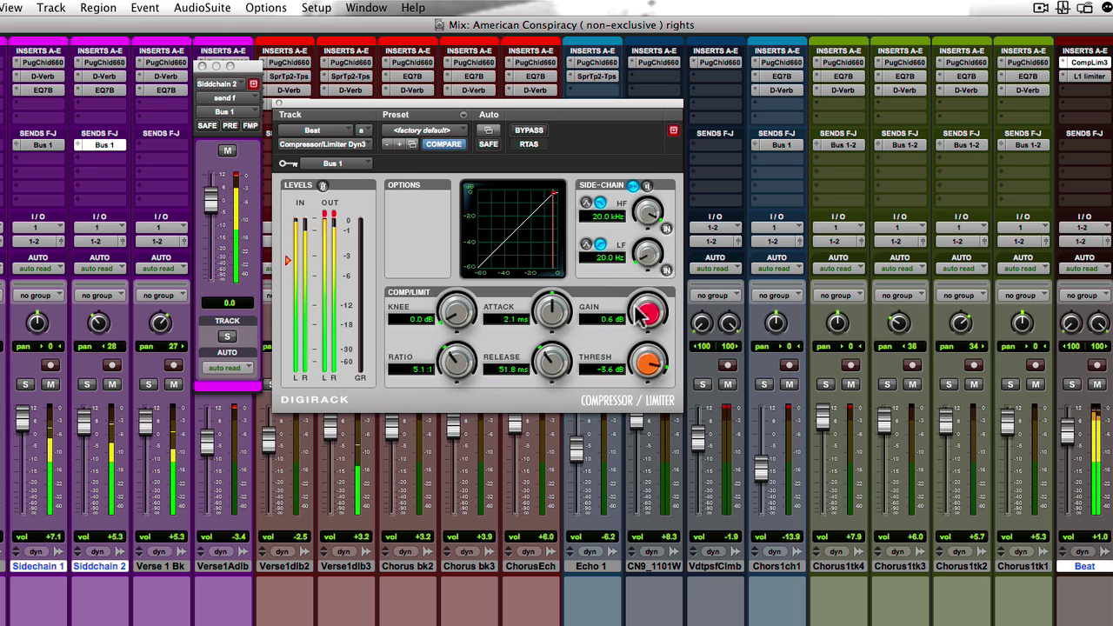
left_click(40, 145)
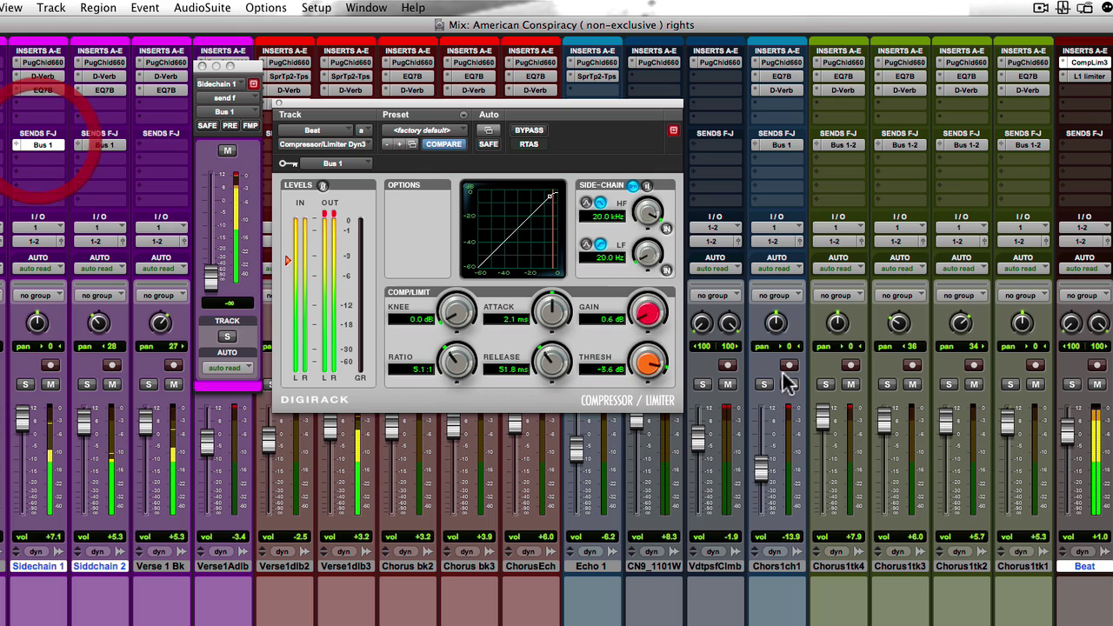
left_click_drag(648, 319, 648, 307)
left_click(107, 146)
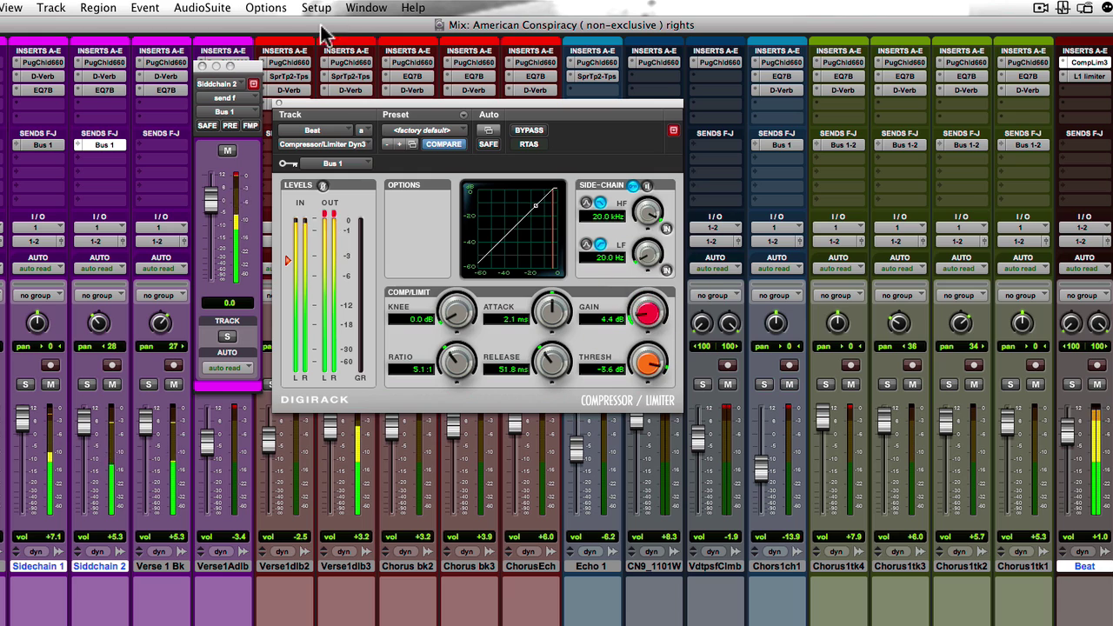
left_click(280, 106)
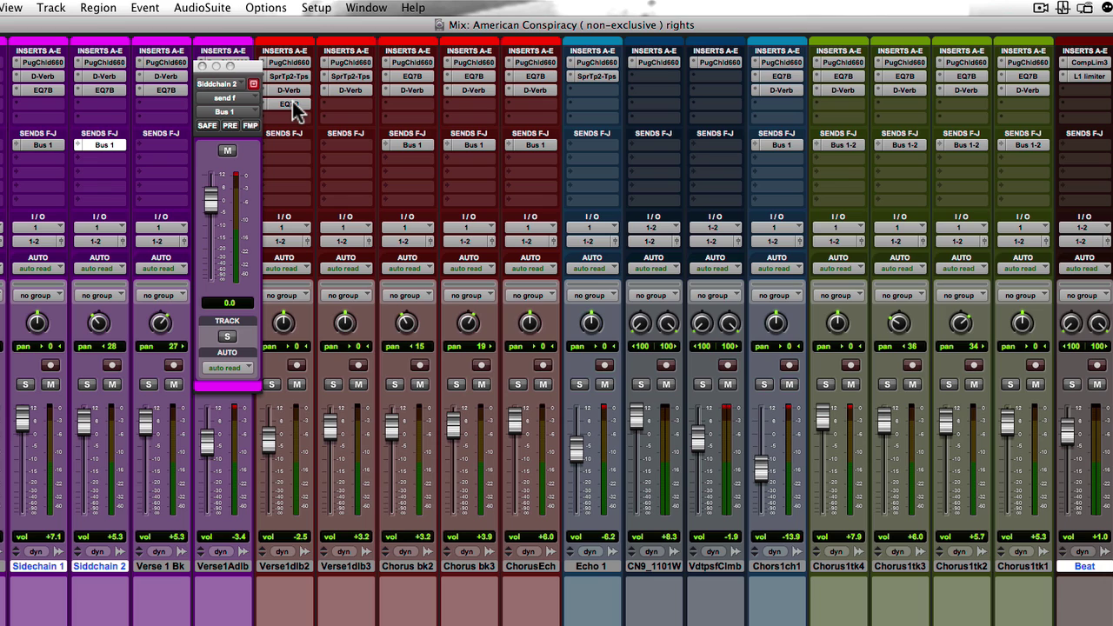
Bring up Sidechain 1's Bus 1 send window in the mixer.
left_click(49, 148)
left_click(117, 144)
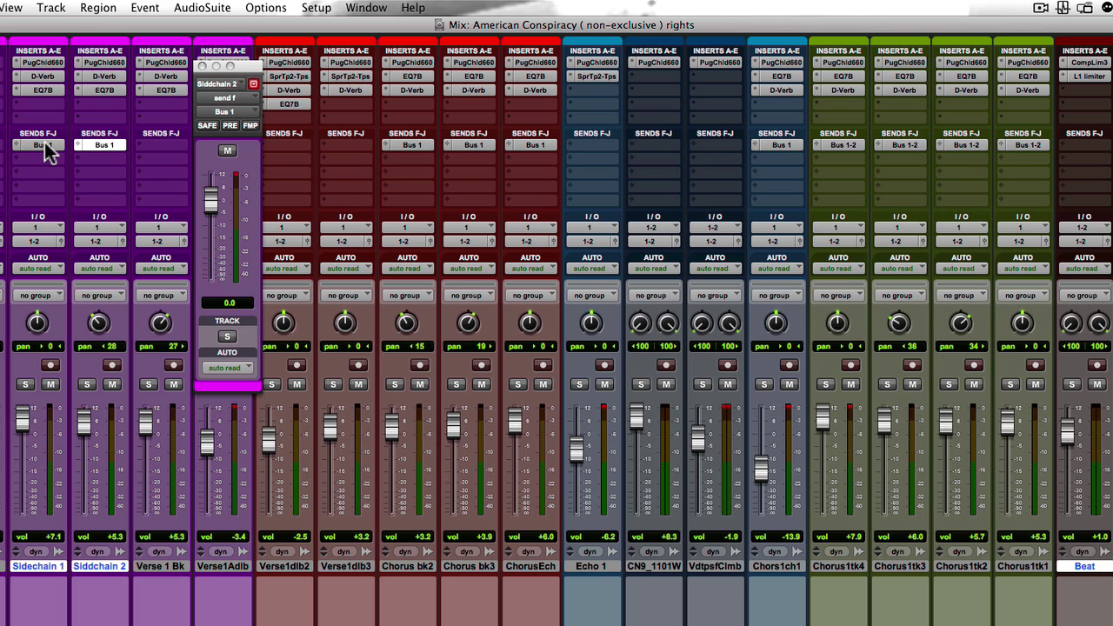
left_click(48, 148)
left_click(87, 146)
left_click(44, 148)
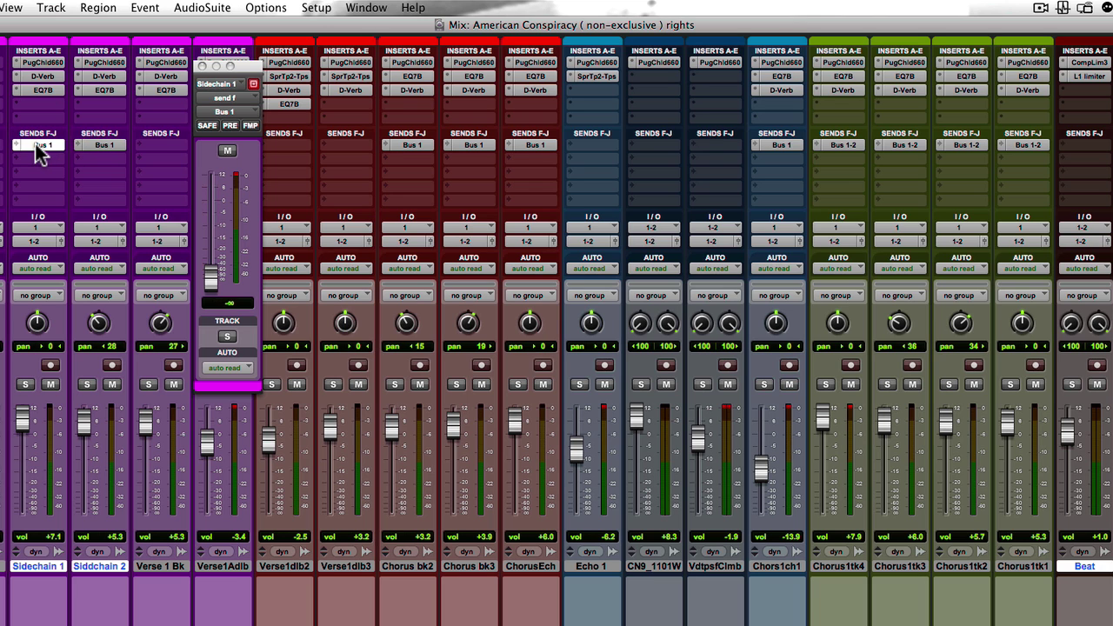
Open the Beat track's Compressor/Limiter Dyn3 and position its window beside the send window.
left_click(1094, 63)
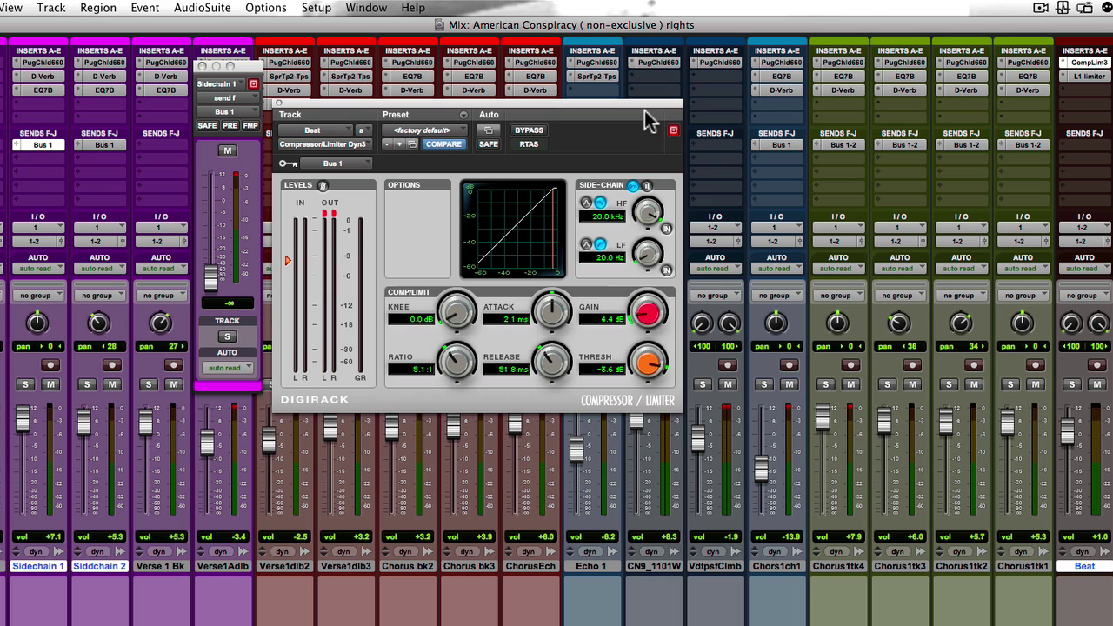
left_click_drag(648, 120, 999, 76)
left_click(1092, 64)
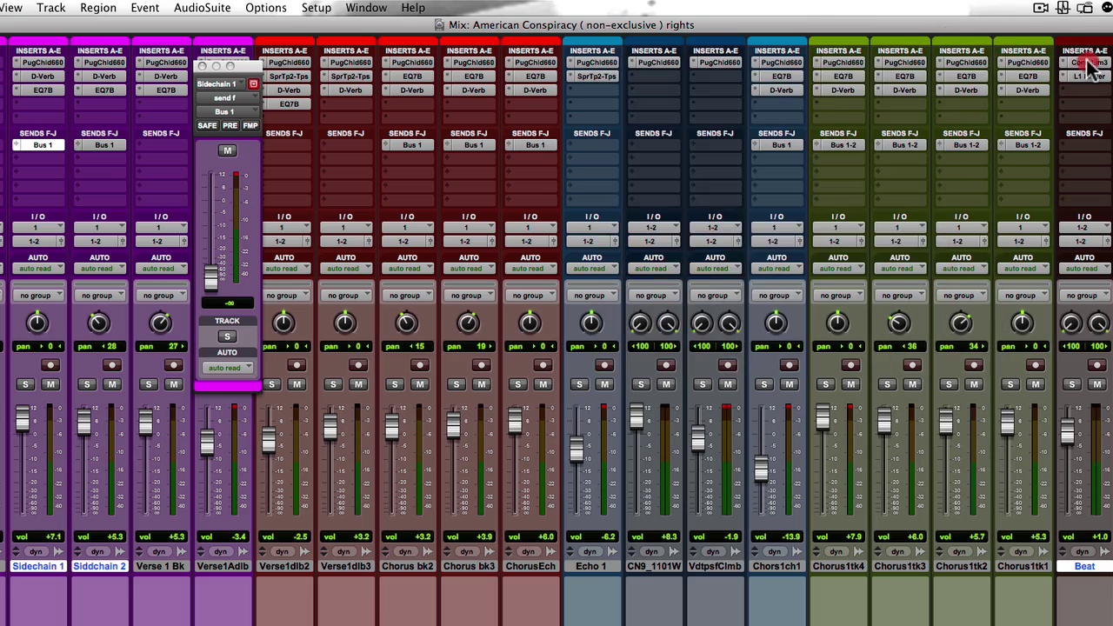
left_click(1092, 64)
left_click_drag(820, 76, 651, 95)
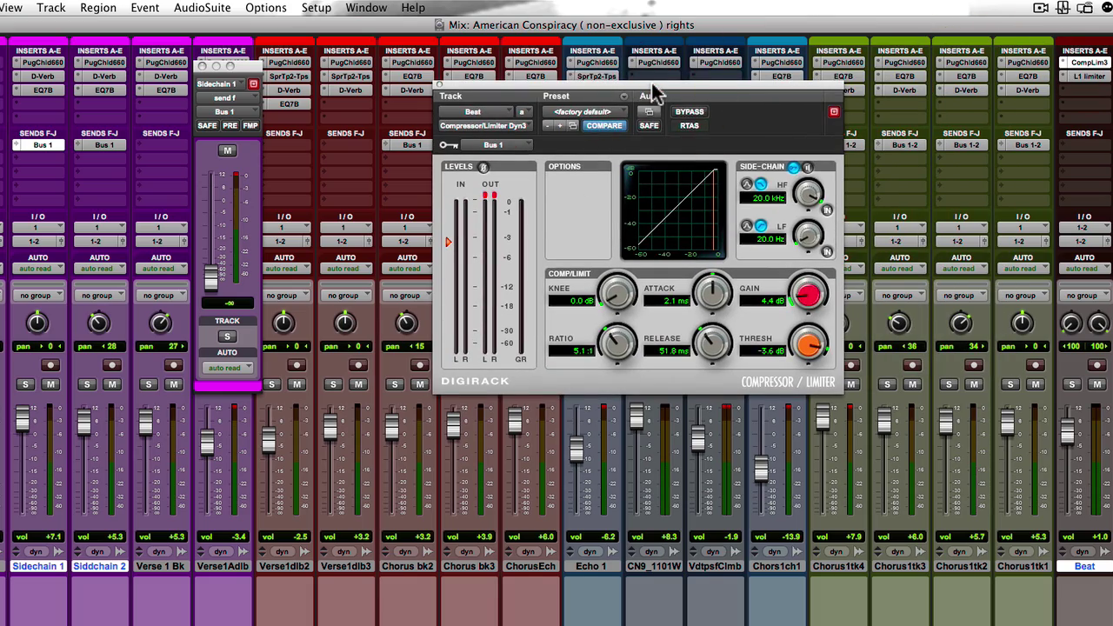